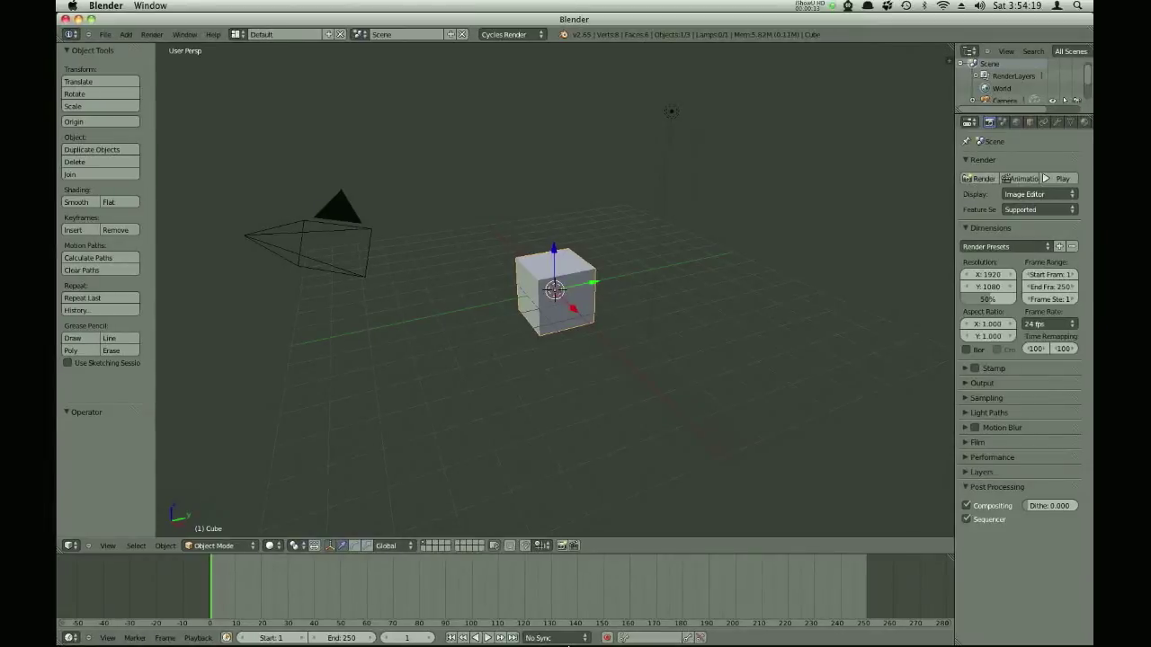
# Step: Open the physics settings for the default cube
pyautogui.moveTo(575, 640)
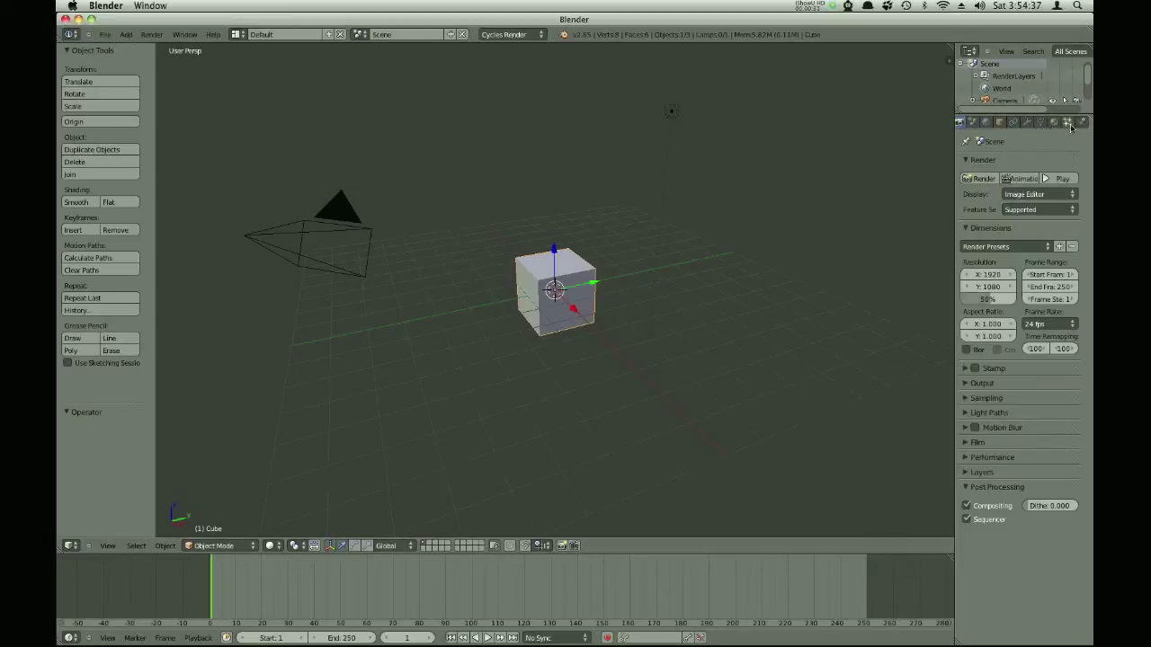
pyautogui.click(1081, 122)
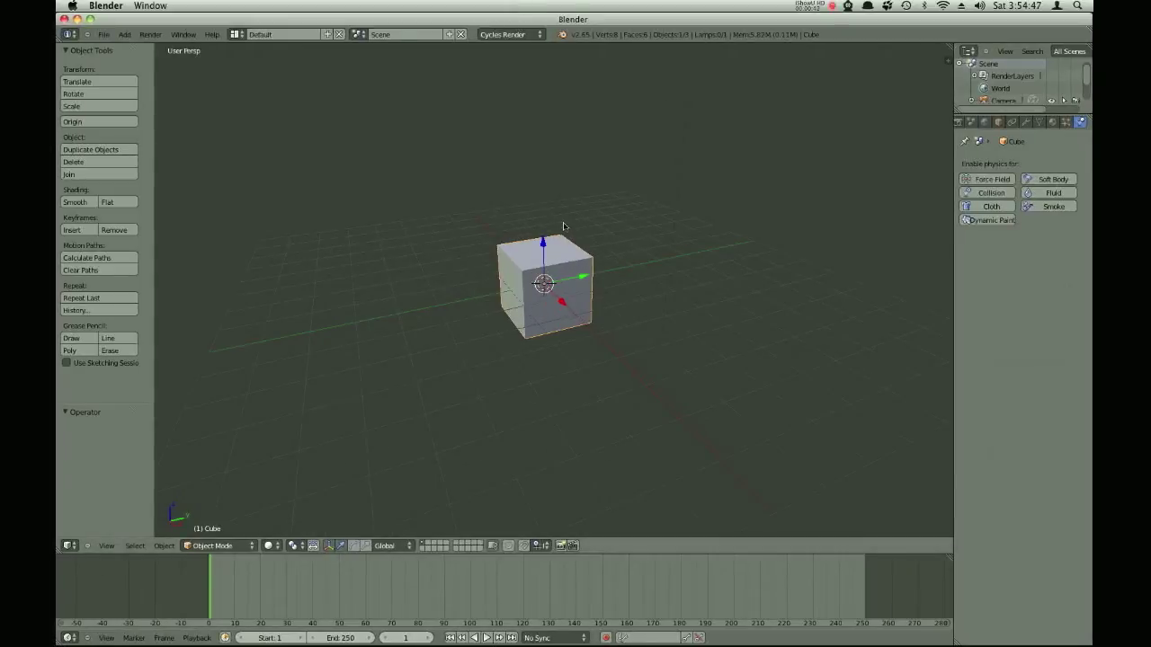
pyautogui.moveTo(550, 18); pyautogui.dragTo(551, 19)
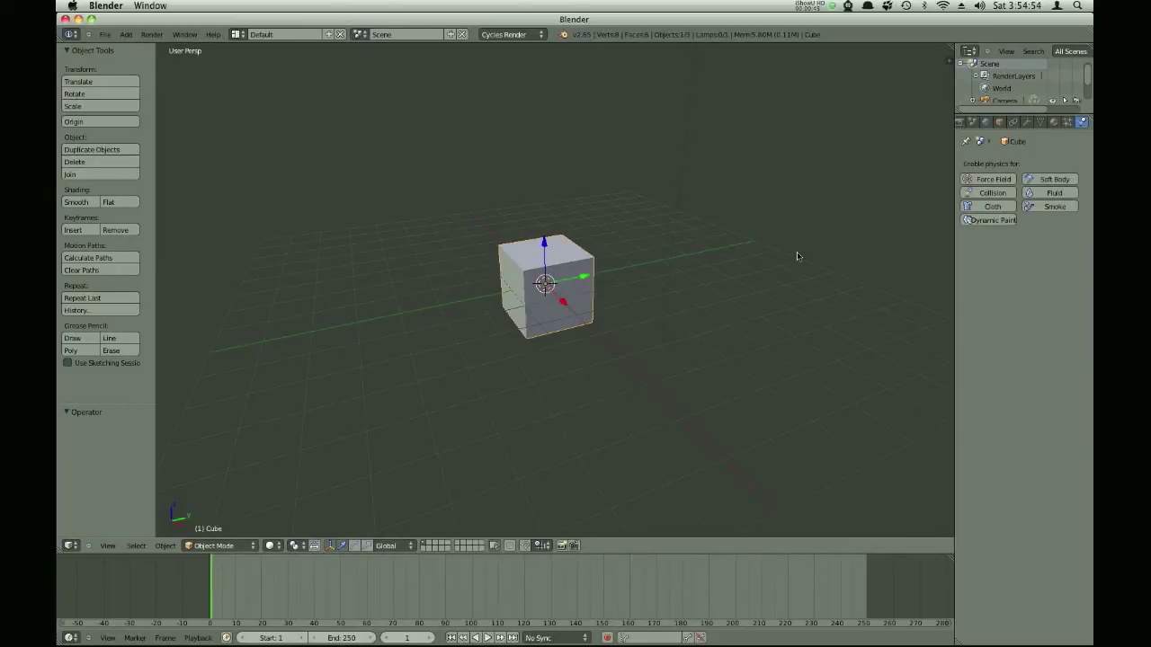
pyautogui.scroll(-2, 628, 291)
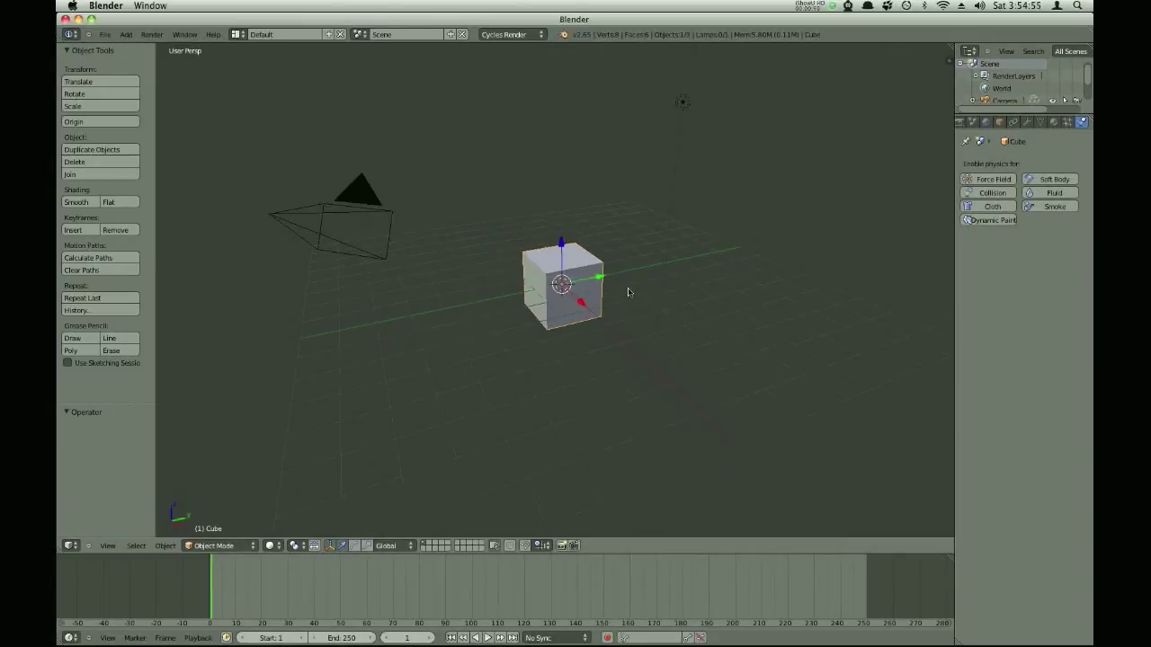
# Step: Scale the cube up uniformly by a factor of about 5.16 in the front orthographic view
pyautogui.press('KP_1')
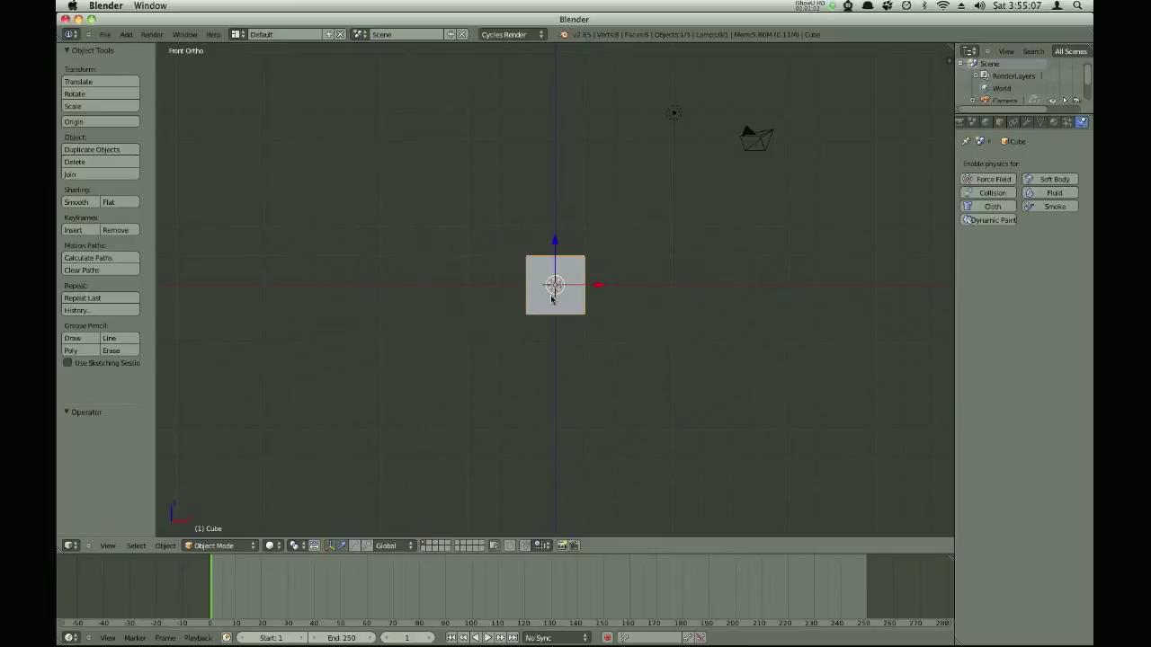
pyautogui.scroll(5, 555, 286)
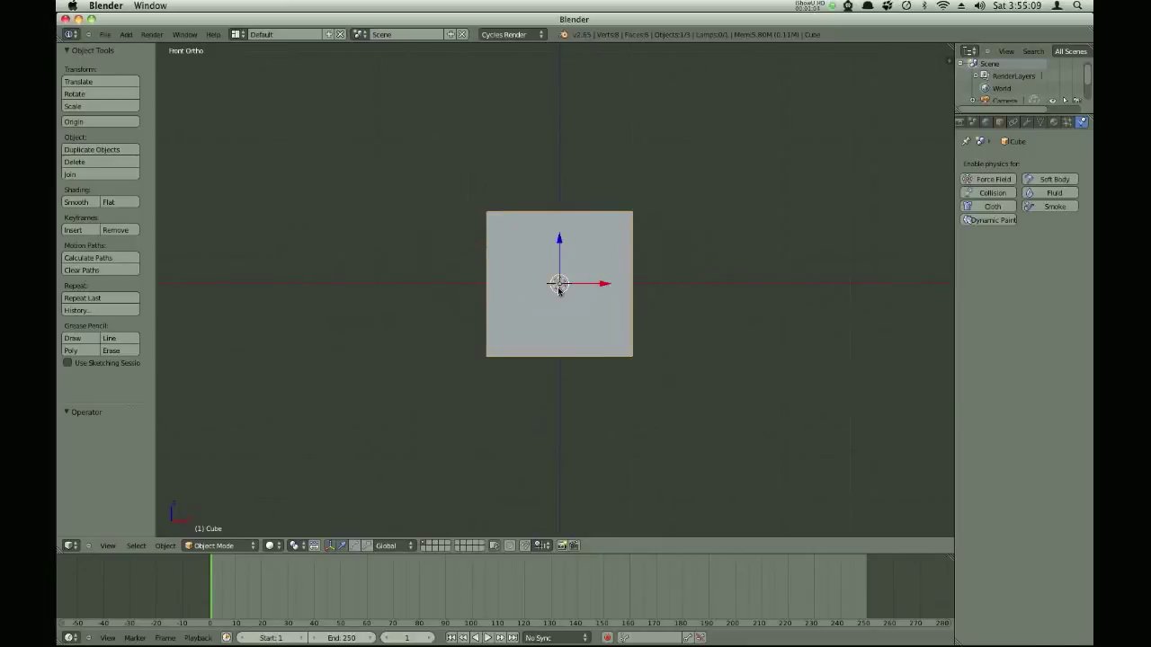
pyautogui.moveTo(558, 288); pyautogui.dragTo(593, 269, button='middle')
pyautogui.scroll(2, 600, 281)
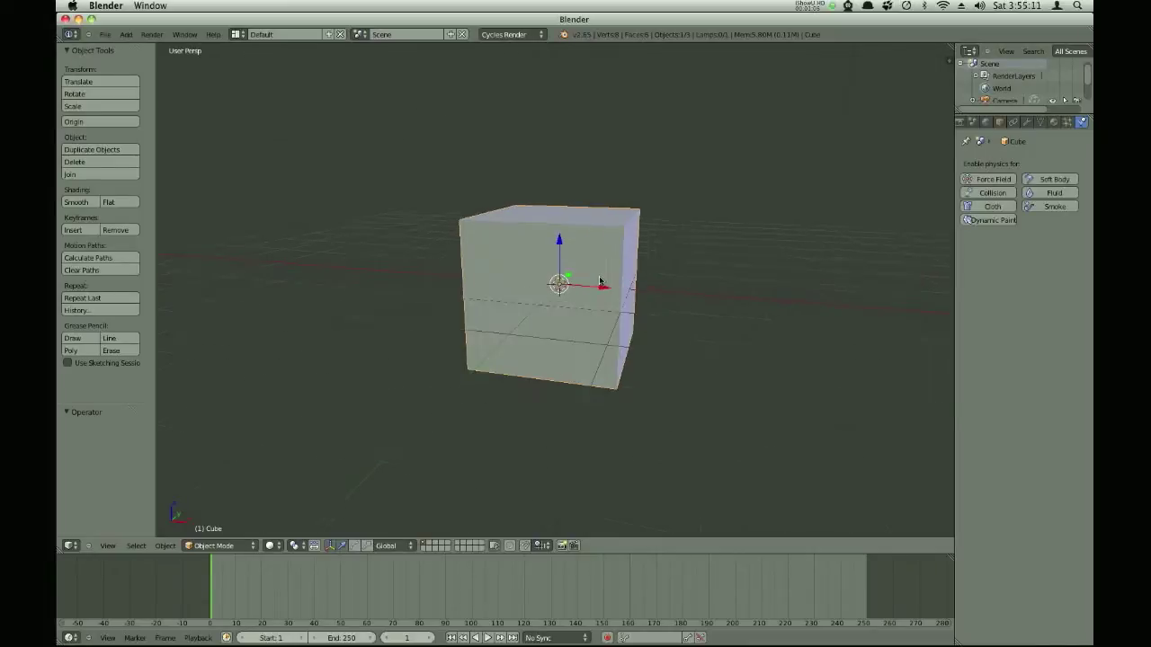
pyautogui.press('KP_1')
pyautogui.press('s')
pyautogui.click(685, 355)
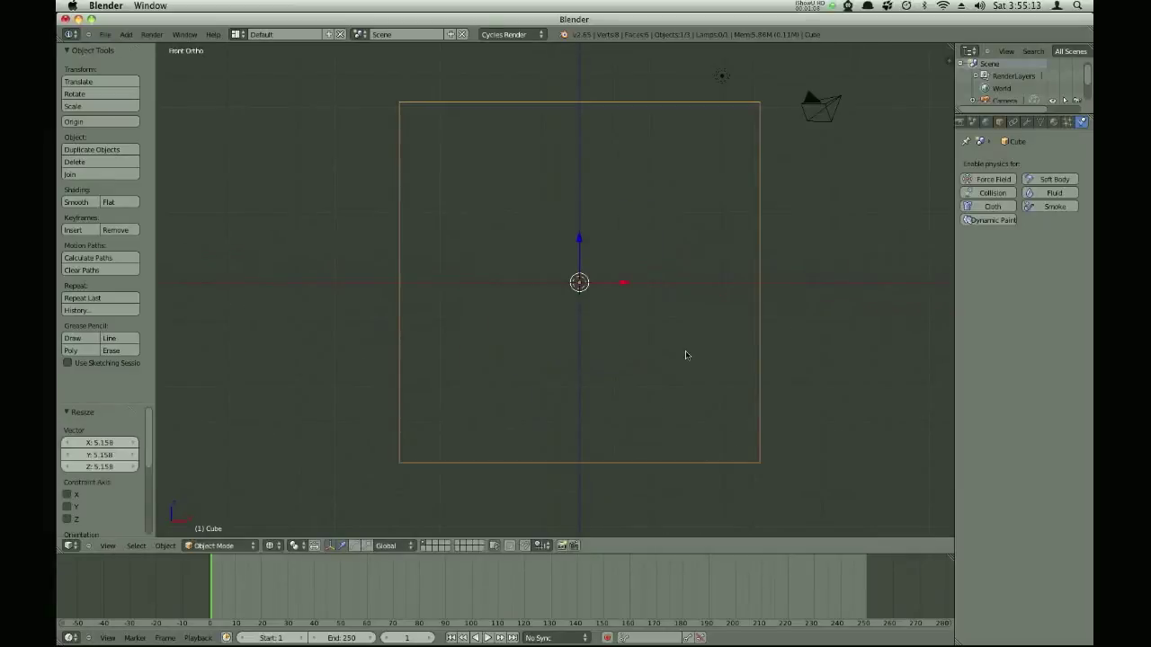
# Step: Scale the cube to 0.3 in X and Y only, leaving Z out, to make it a tall narrow box
pyautogui.press('s')
pyautogui.hotkey('shift', 'z')
pyautogui.click(665, 317)
pyautogui.moveTo(666, 317); pyautogui.dragTo(729, 382, button='middle')
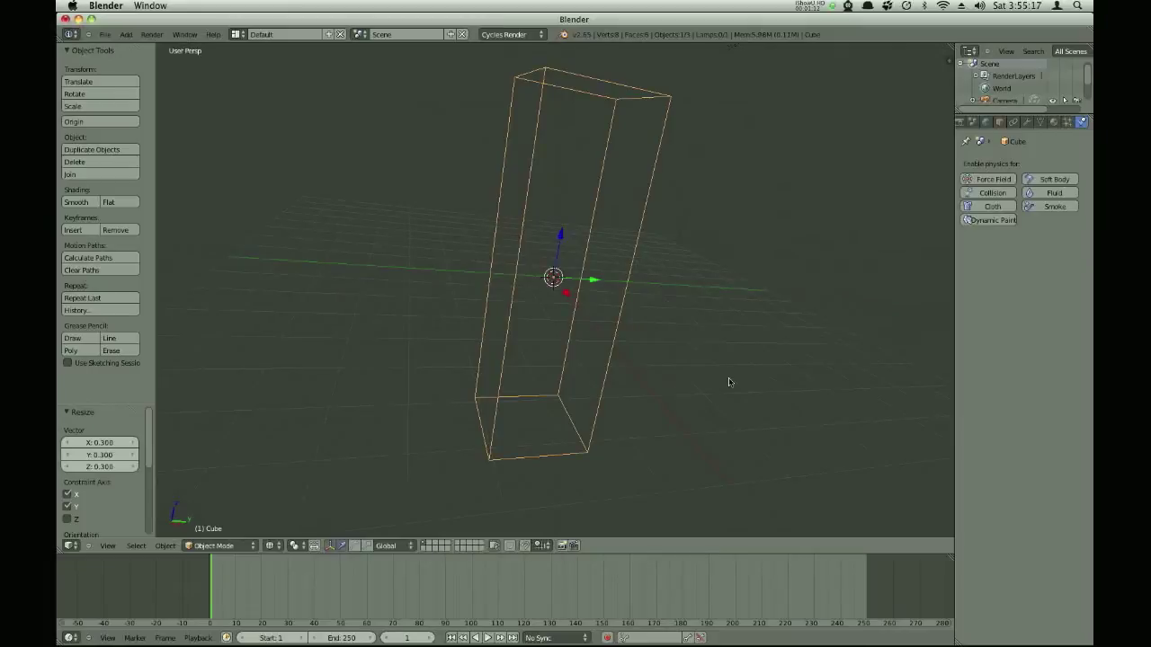
# Step: Start the Screencast Keys display, deselect the box, and hide the sidebar and tool shelf
pyautogui.press('n')
pyautogui.click(897, 526)
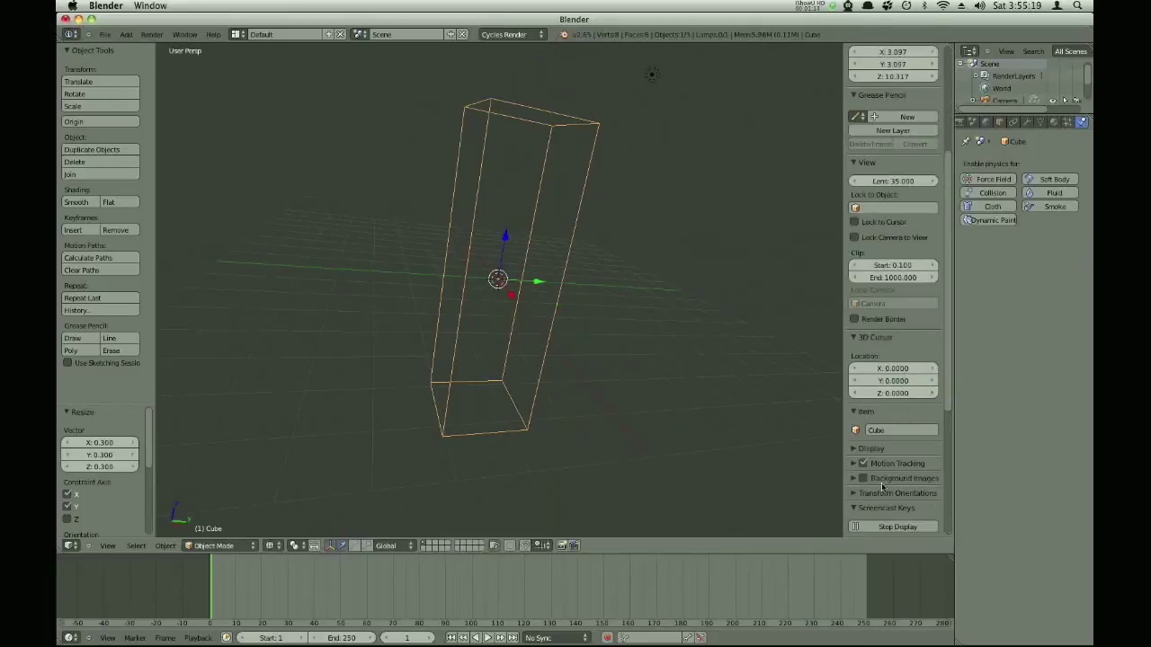
pyautogui.press('a')
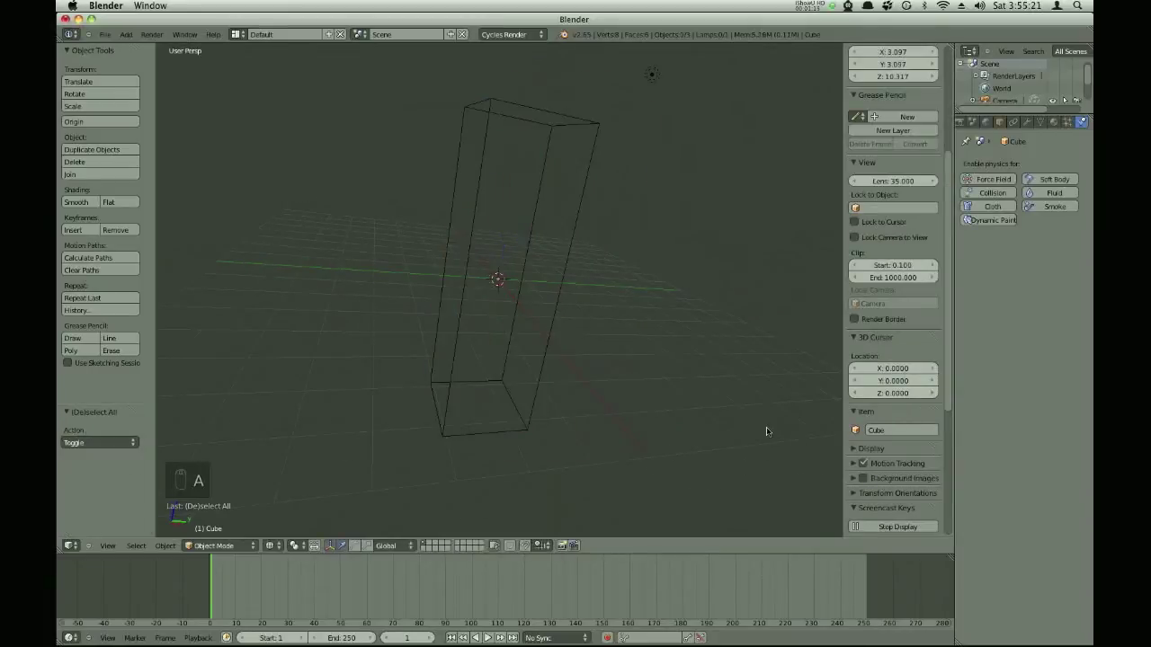
pyautogui.press('n')
pyautogui.press('t')
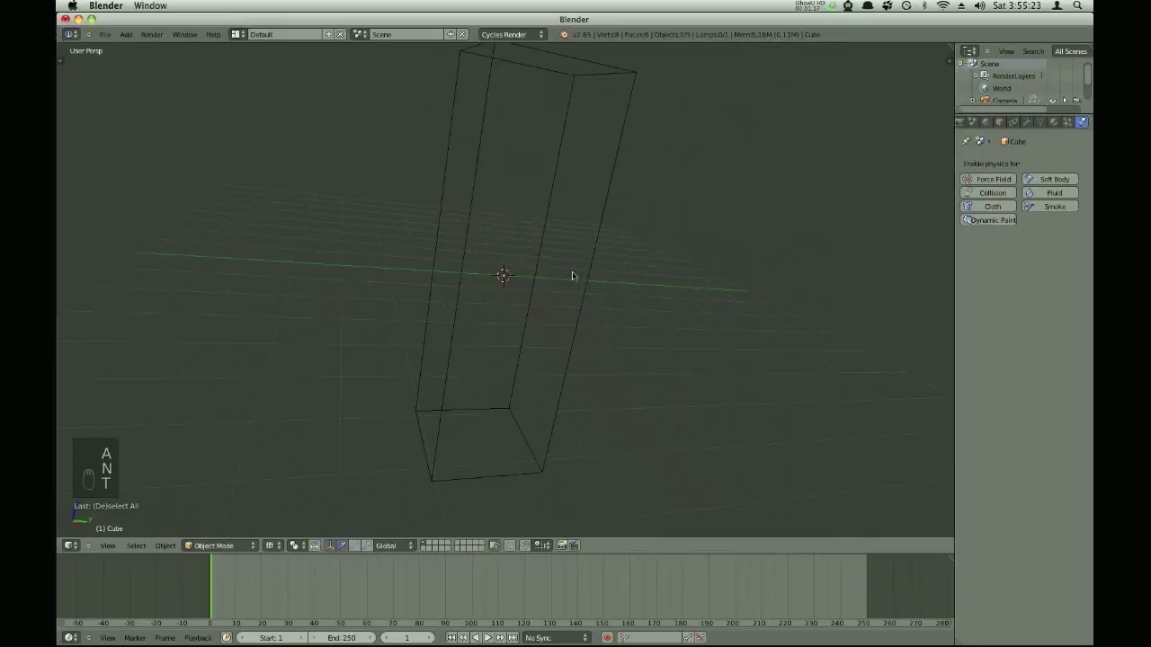
# Step: Select the box in the front view and scale it along Z to about half its height
pyautogui.press('KP_1')
pyautogui.keyDown('shift'); pyautogui.moveTo(509, 344); pyautogui.dragTo(543, 324, button='middle'); pyautogui.keyUp('shift')
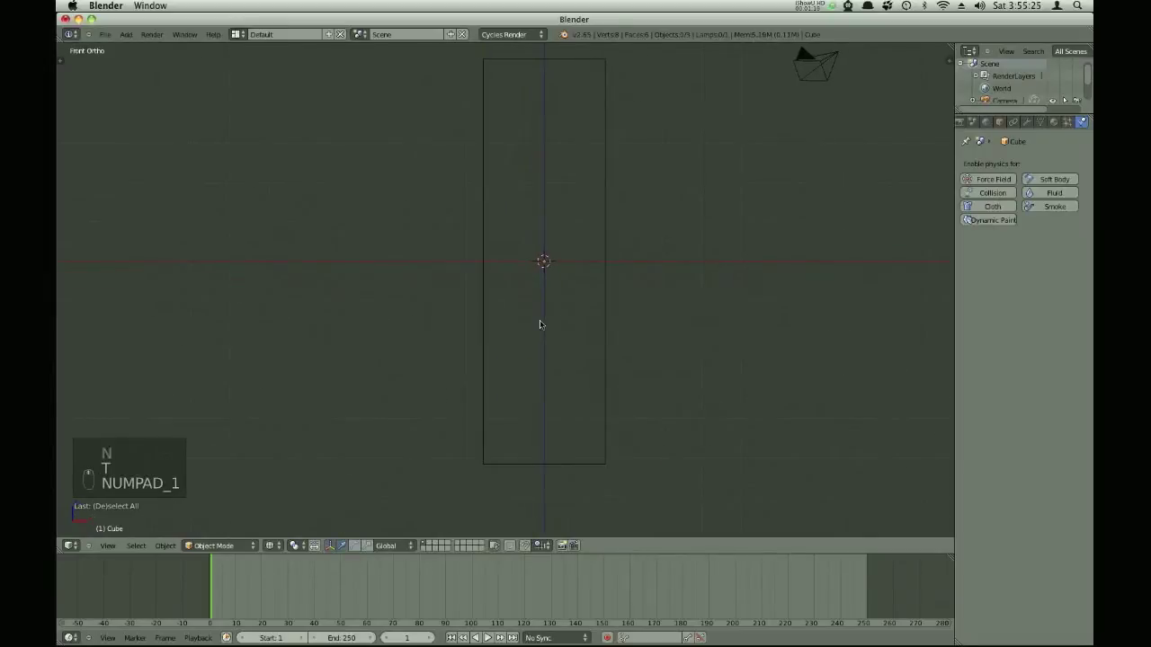
pyautogui.rightClick(599, 296)
pyautogui.press('s')
pyautogui.press('z')
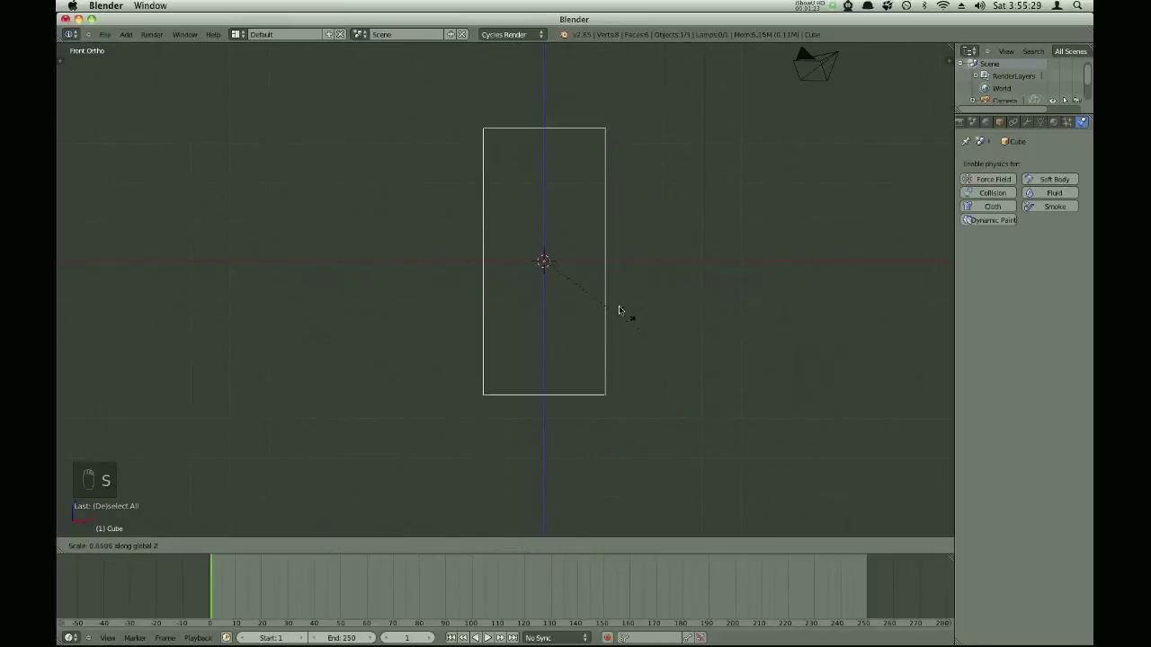
pyautogui.click(599, 287)
pyautogui.scroll(3, 501, 226)
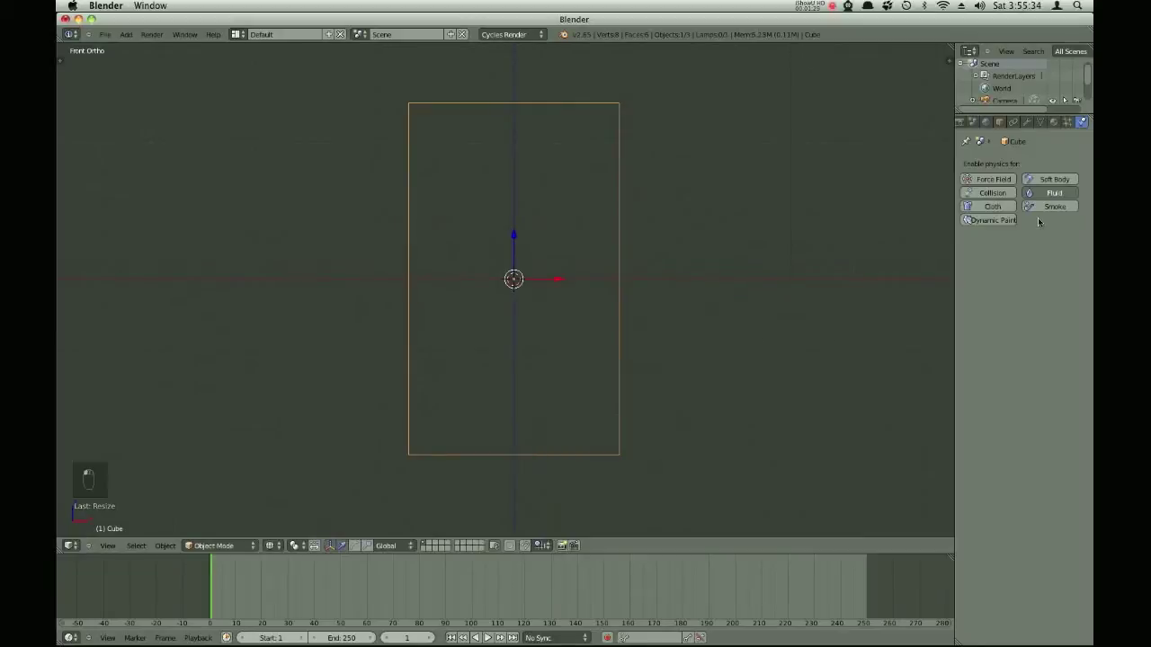
# Step: Enable fluid physics on the box and set its fluid type to Domain
pyautogui.click(1045, 192)
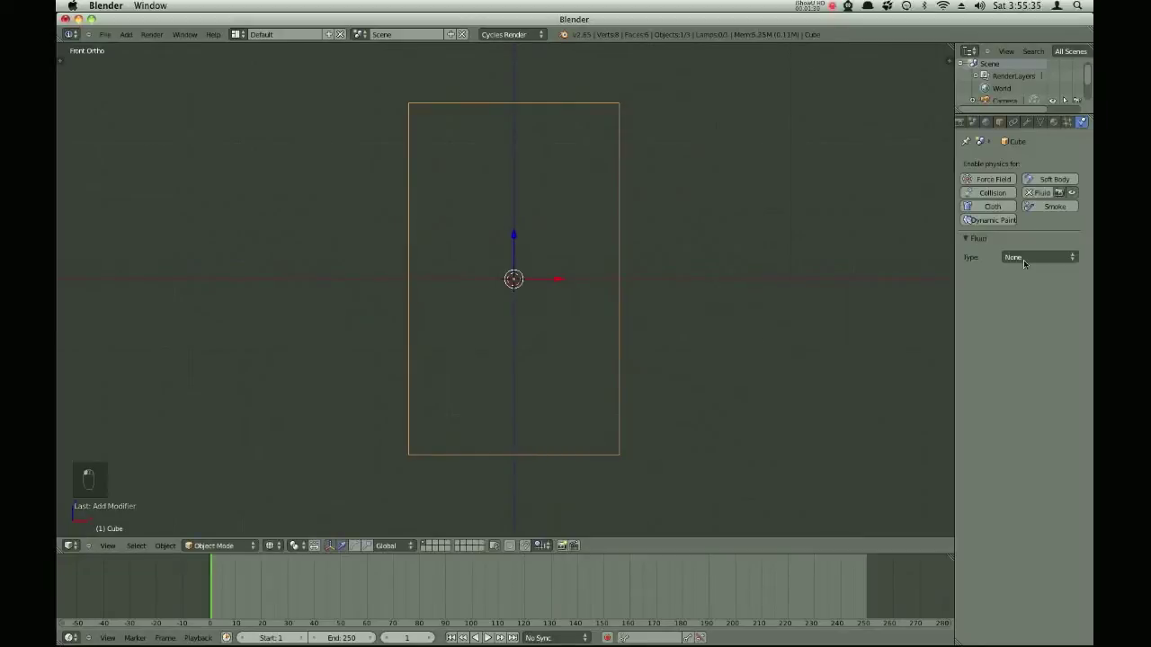
pyautogui.click(1023, 258)
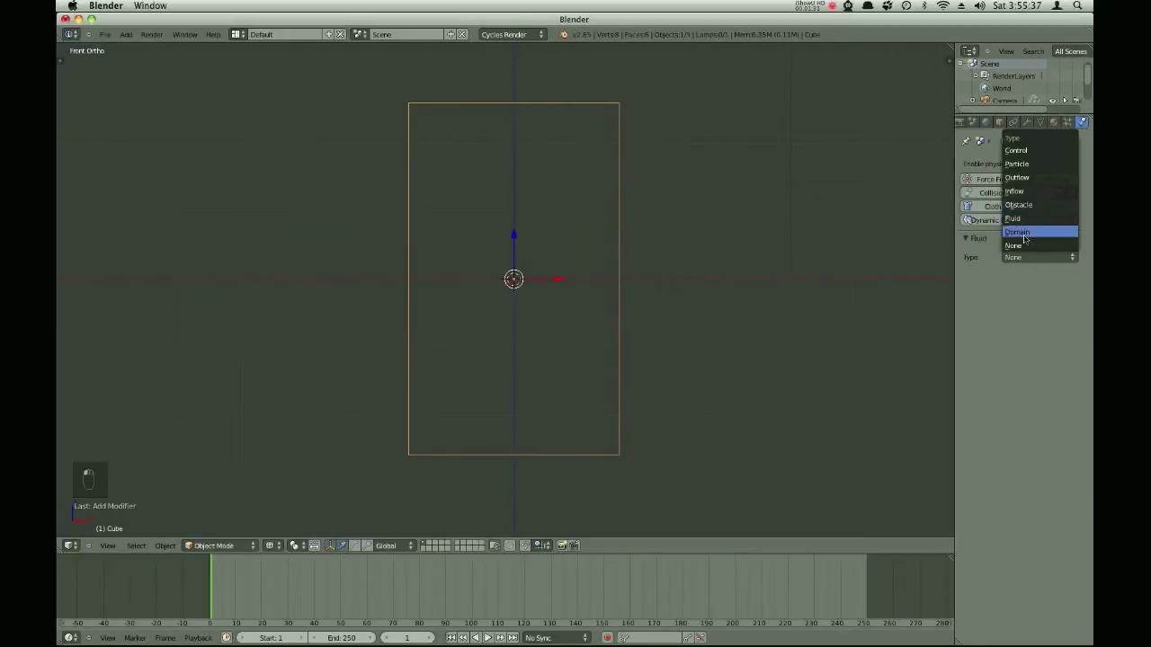
pyautogui.click(1023, 234)
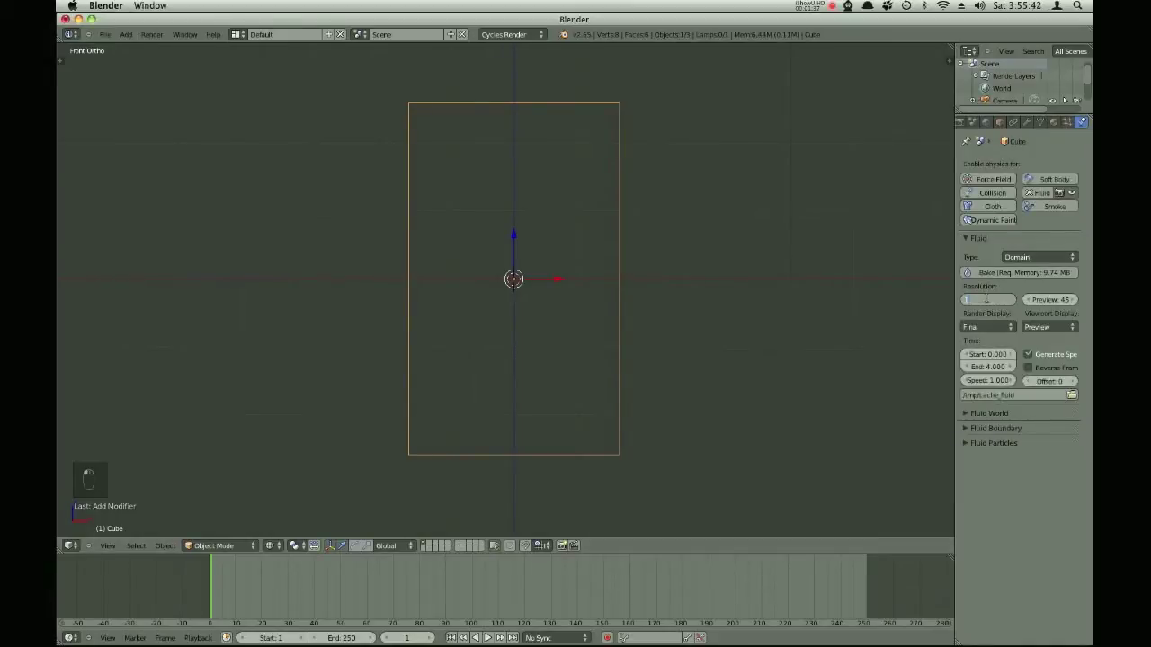
# Step: Set the domain's final resolution to 100 and preview resolution to 1, and switch the viewport display to Final
pyautogui.write('100')
pyautogui.press('Return')
pyautogui.click(1050, 294)
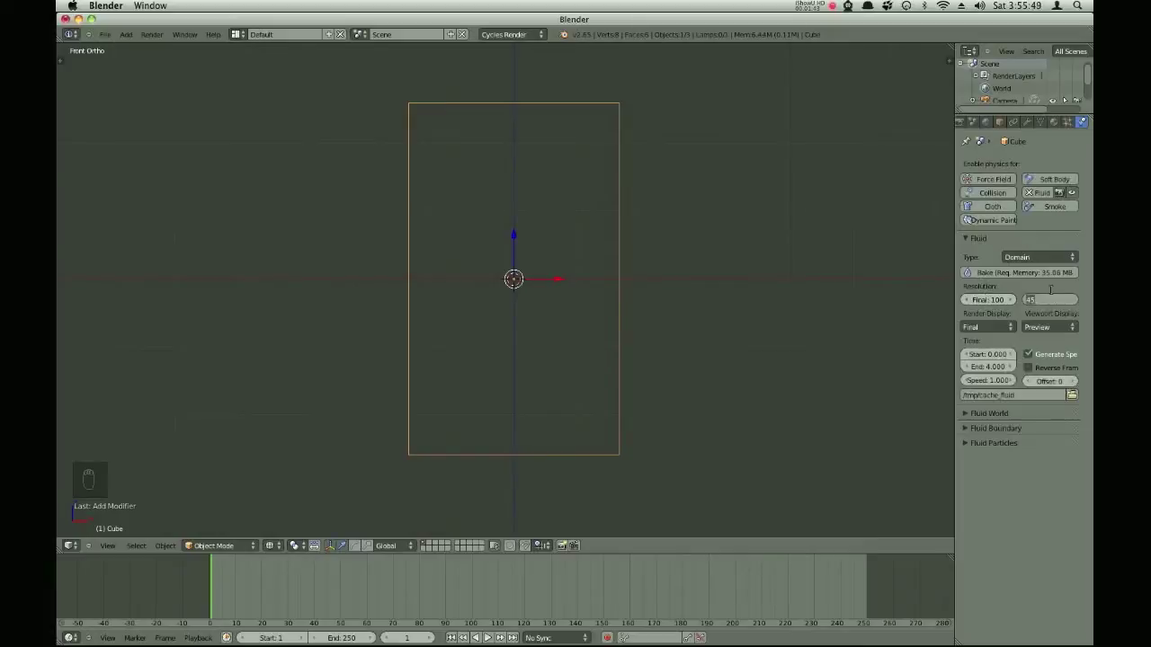
pyautogui.write('1')
pyautogui.press('Return')
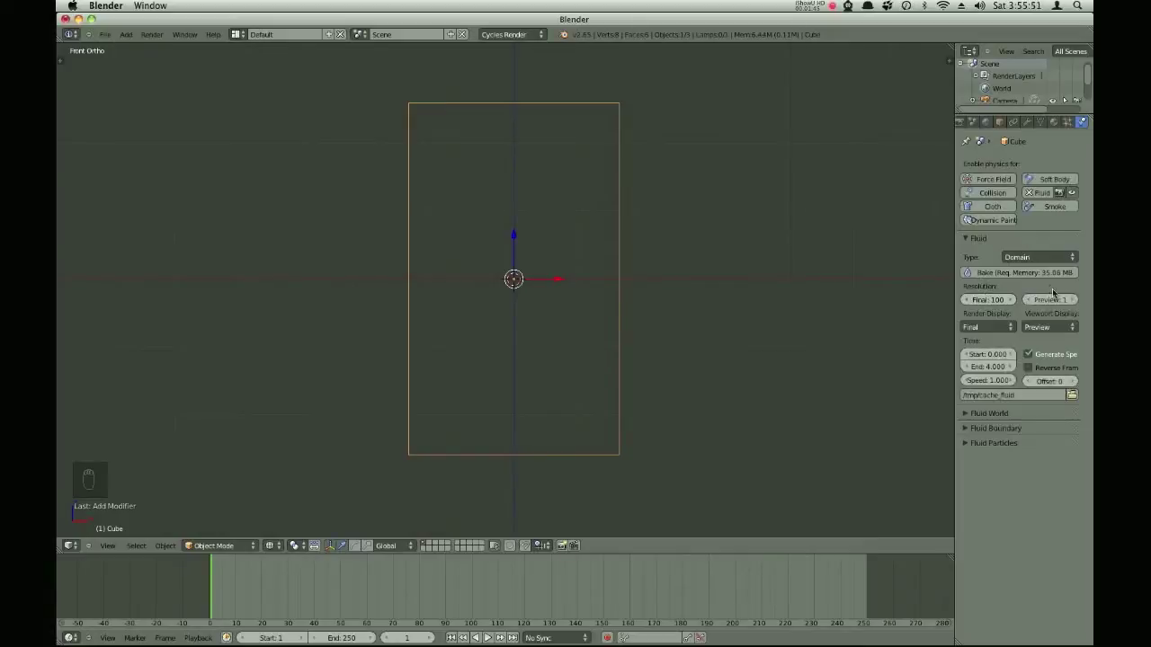
pyautogui.click(1047, 327)
pyautogui.click(1047, 332)
# Step: Play the animation briefly, set the scene's end frame to 50, and return the playhead to the start
pyautogui.hotkey('alt', 'a')
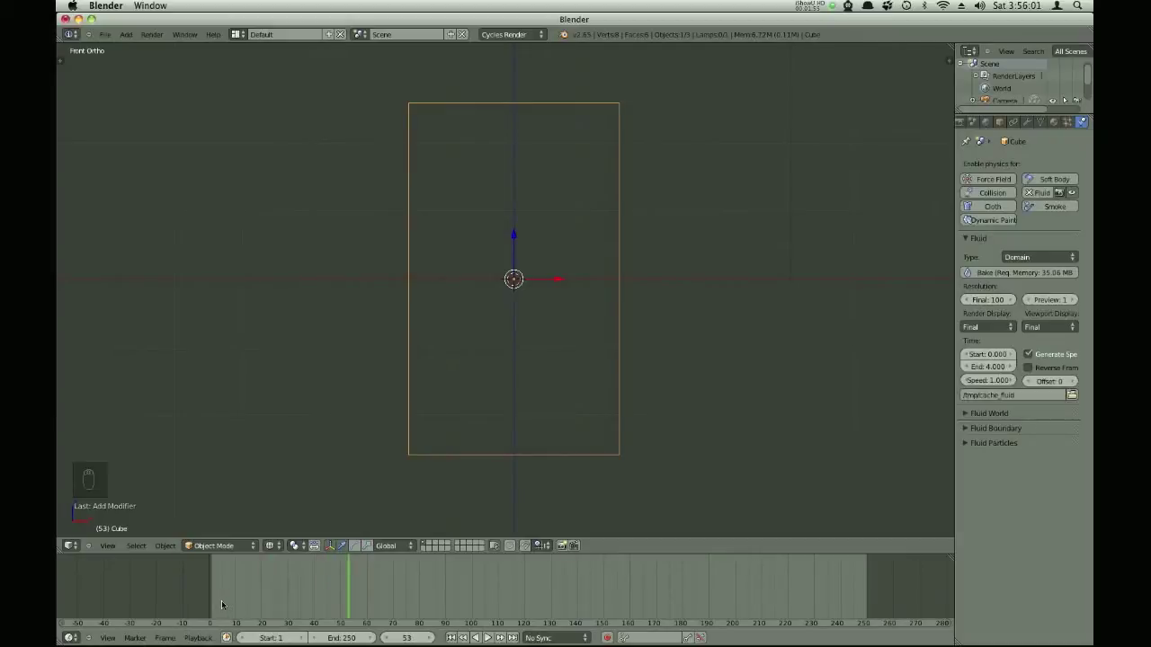
pyautogui.click(340, 600)
pyautogui.press('e')
pyautogui.click(237, 594)
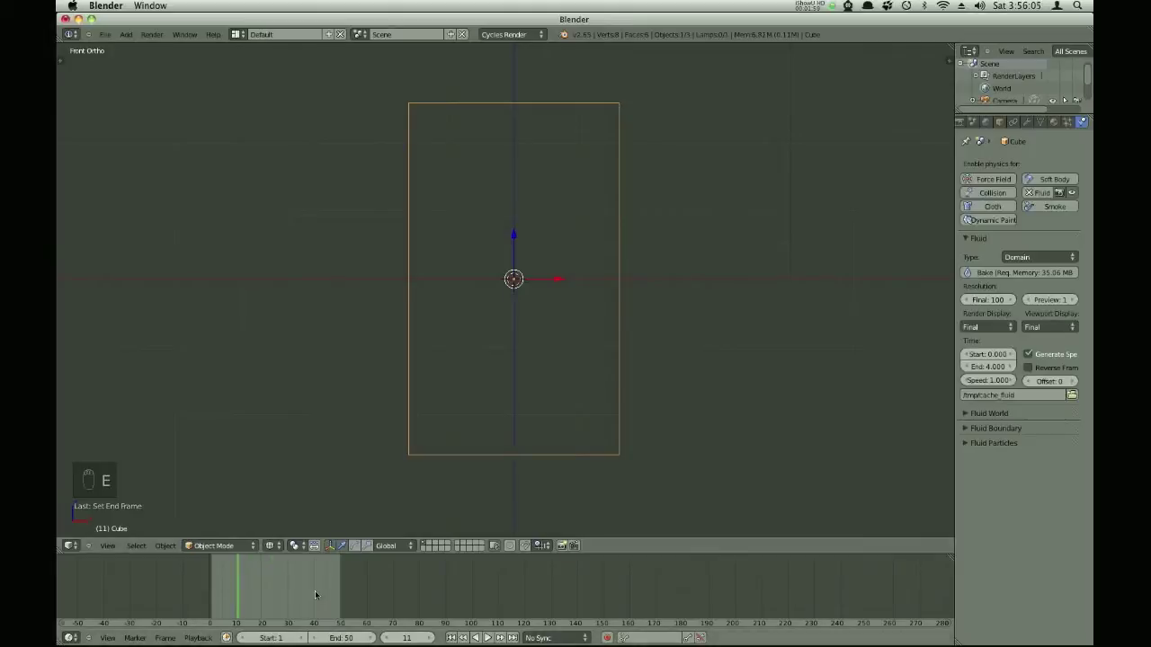
pyautogui.click(209, 589)
# Step: Show the timeline in seconds to examine the animation's length, and switch it back to frames
pyautogui.click(162, 637)
pyautogui.click(107, 637)
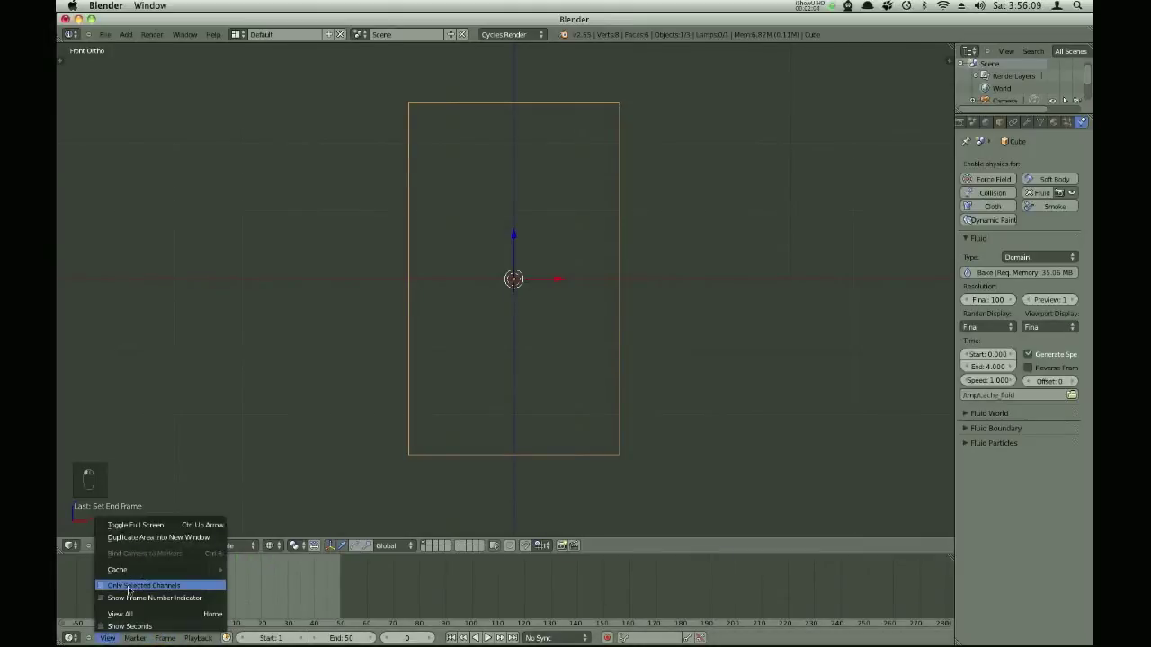
pyautogui.click(130, 626)
pyautogui.moveTo(293, 589); pyautogui.dragTo(239, 589)
pyautogui.hotkey('shift', 'Left')
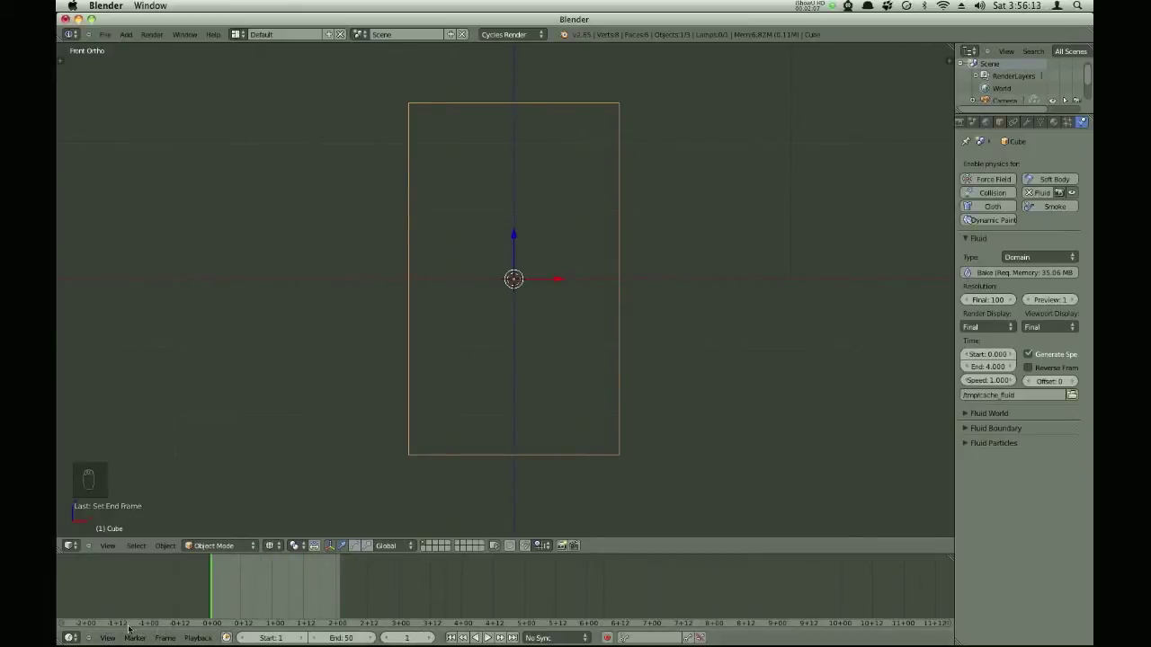
pyautogui.click(107, 637)
pyautogui.click(119, 626)
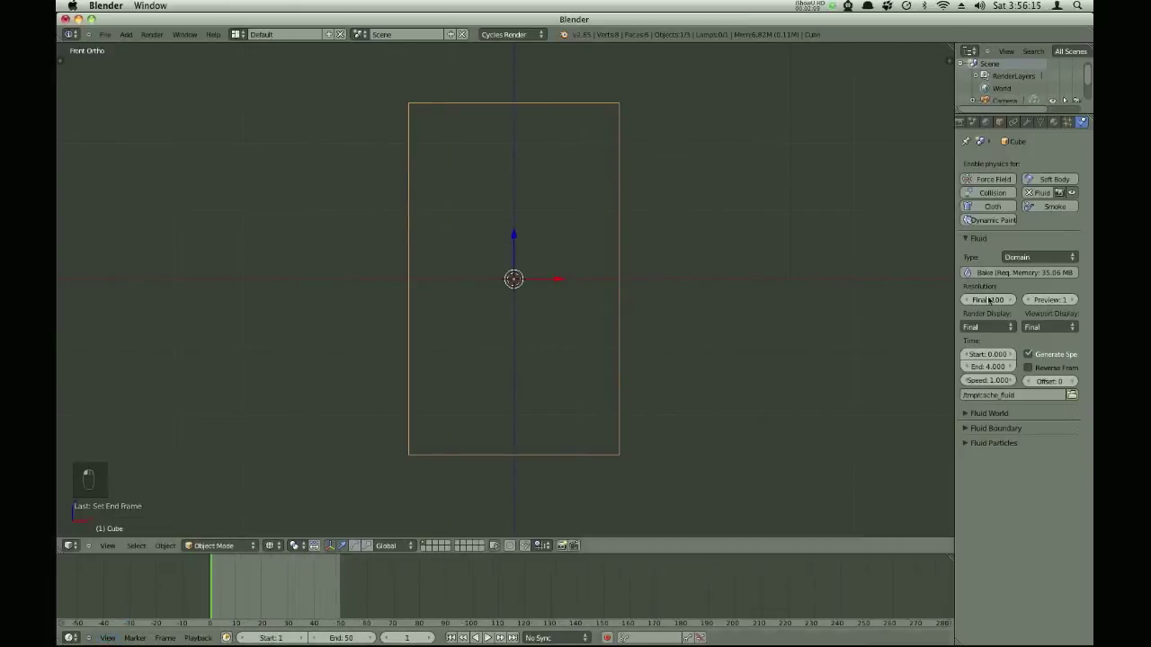
# Step: Set the fluid domain's end time to 5.000 and apply the Honey viscosity preset
pyautogui.click(987, 366)
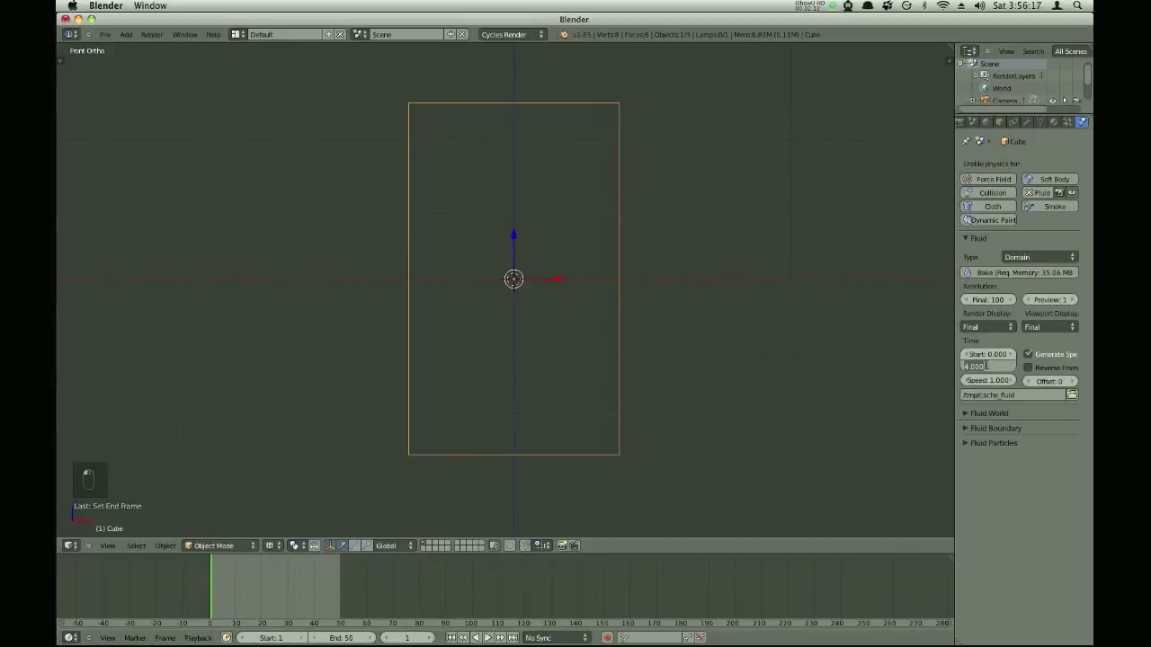
pyautogui.press('Return')
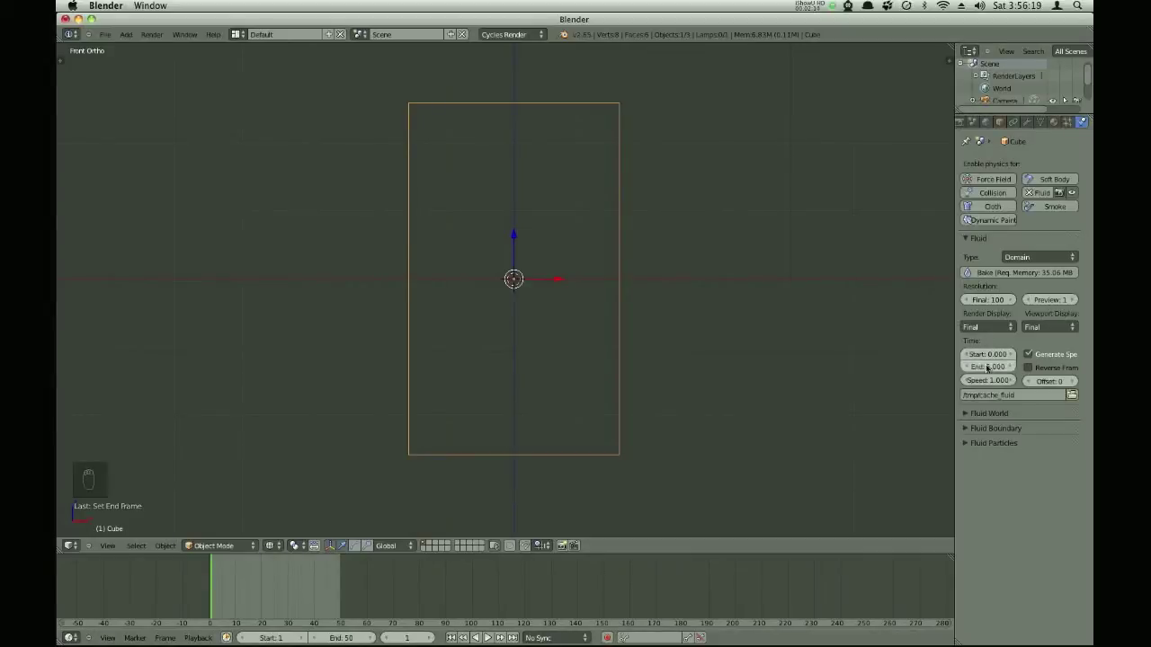
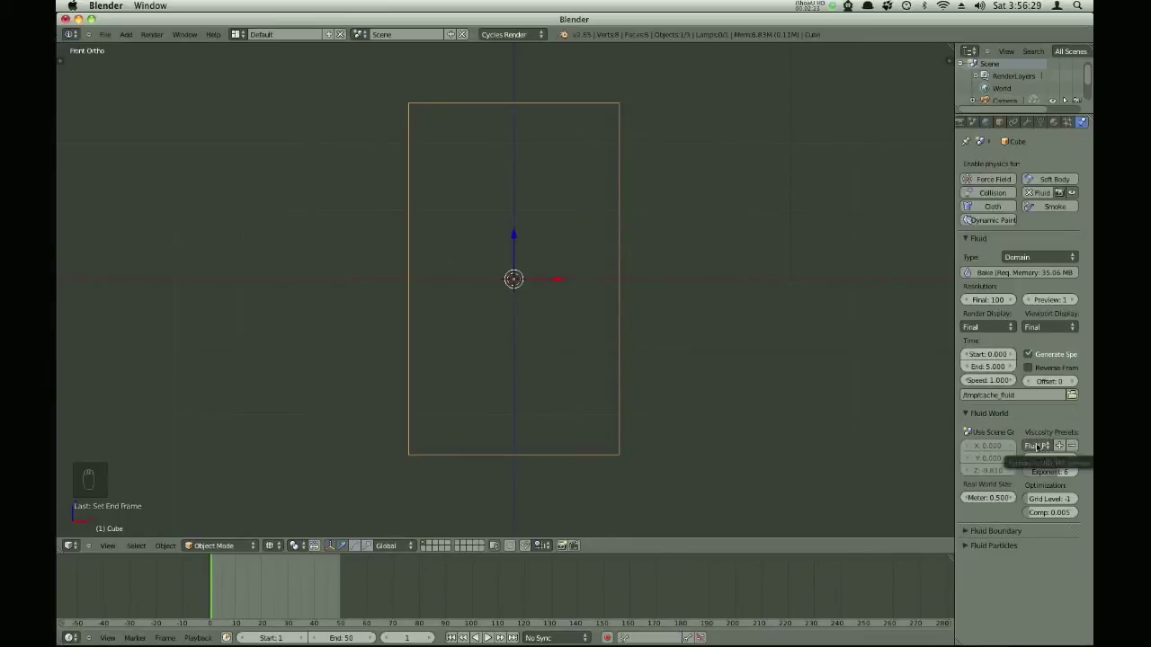
pyautogui.click(1036, 446)
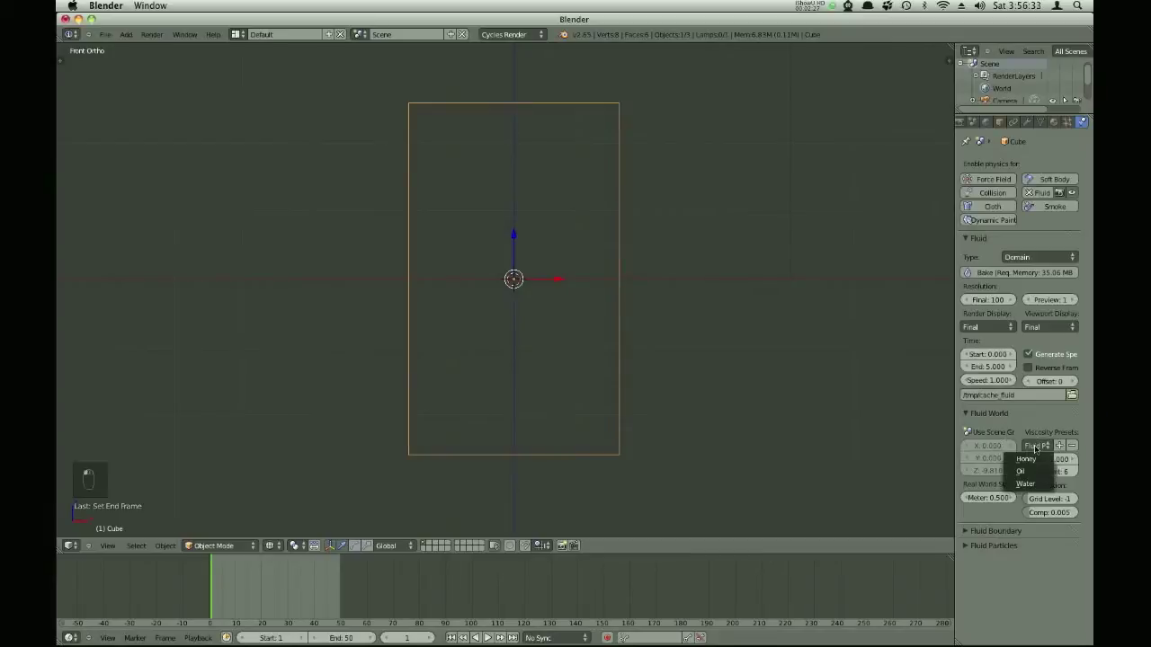
pyautogui.click(1038, 447)
pyautogui.click(1042, 447)
pyautogui.click(1043, 459)
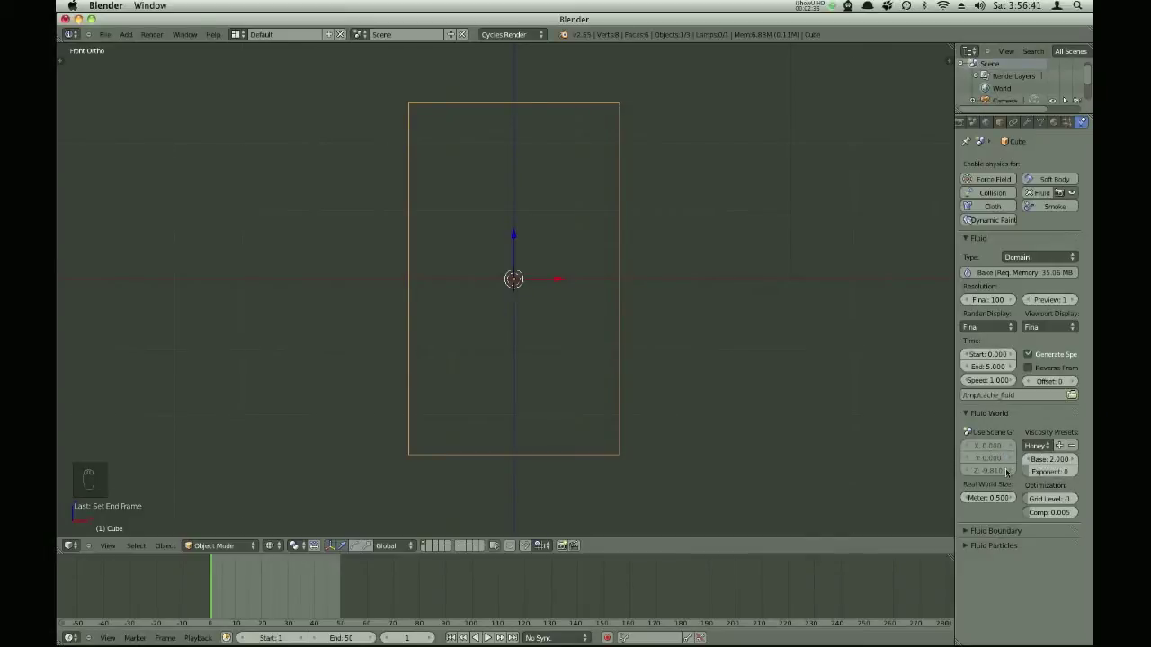
# Step: Set the base value of the fluid's viscosity to 10
pyautogui.click(1050, 460)
pyautogui.write('10')
pyautogui.press('Return')
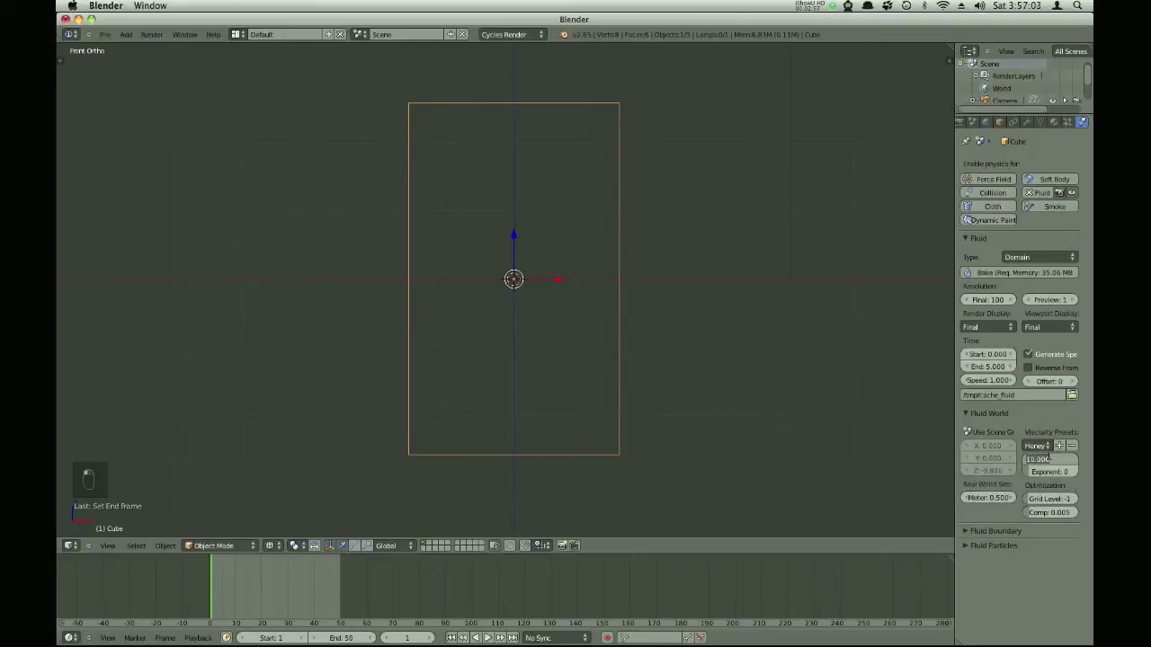
pyautogui.click(1049, 459)
pyautogui.write('10')
pyautogui.press('Return')
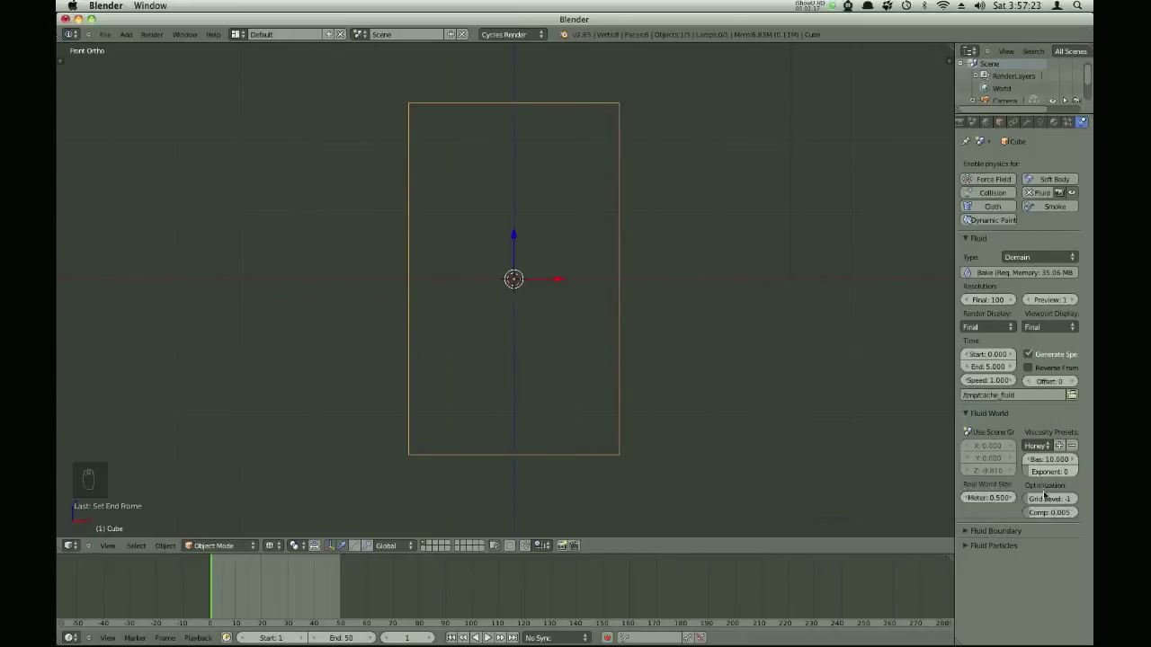
# Step: Set the domain boundary's partial slip amount to about 0.039, increase the surface subdivisions, and collapse the boundary settings
pyautogui.press('a')
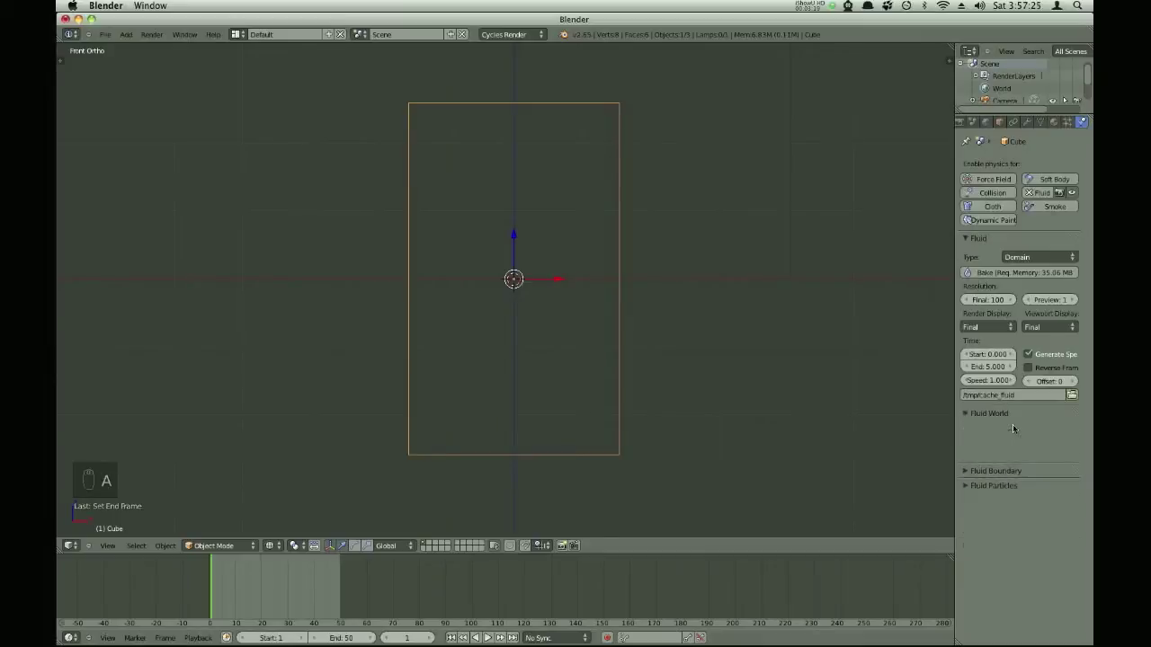
pyautogui.press('a')
pyautogui.click(987, 460)
pyautogui.moveTo(987, 474); pyautogui.dragTo(1013, 475)
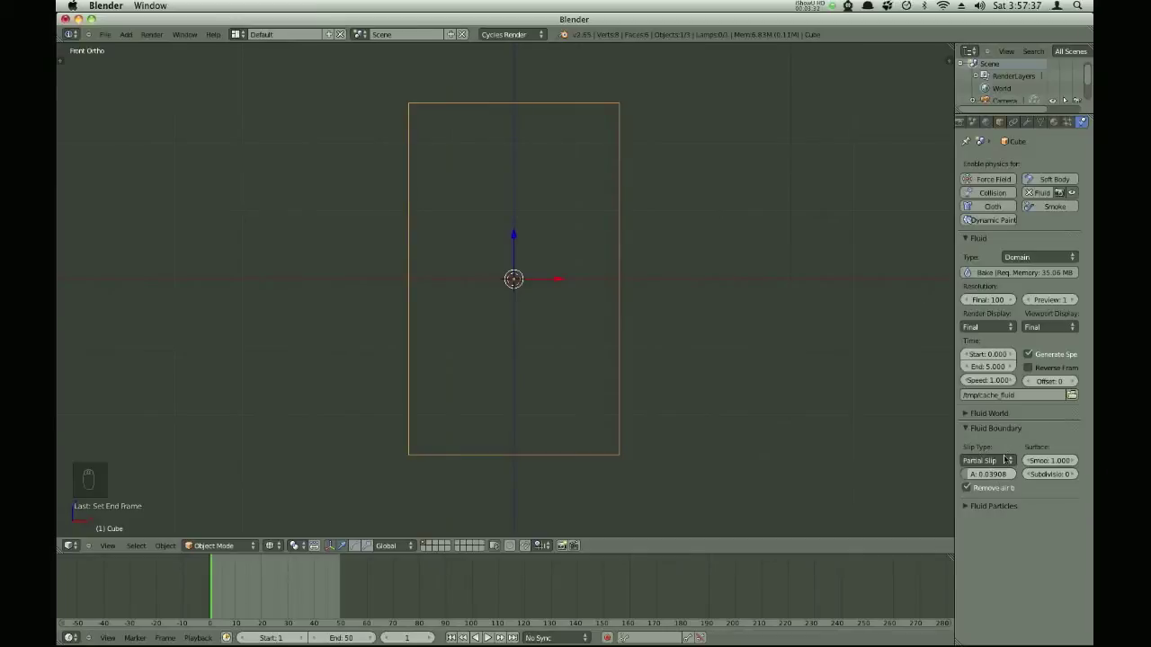
pyautogui.click(1069, 474)
pyautogui.press('a')
pyautogui.press('a')
pyautogui.press('a')
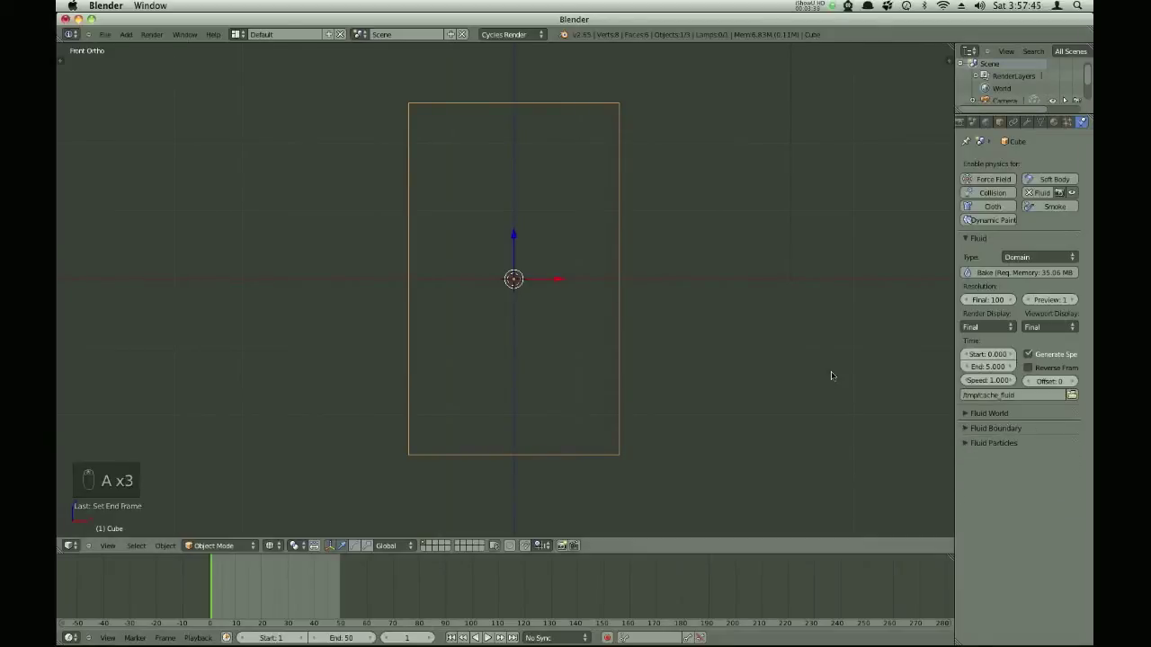
# Step: Add a monkey mesh at the centre of the domain box and rotate it freely to a tilted angle
pyautogui.hotkey('shift', 'a')
pyautogui.moveTo(518, 288)
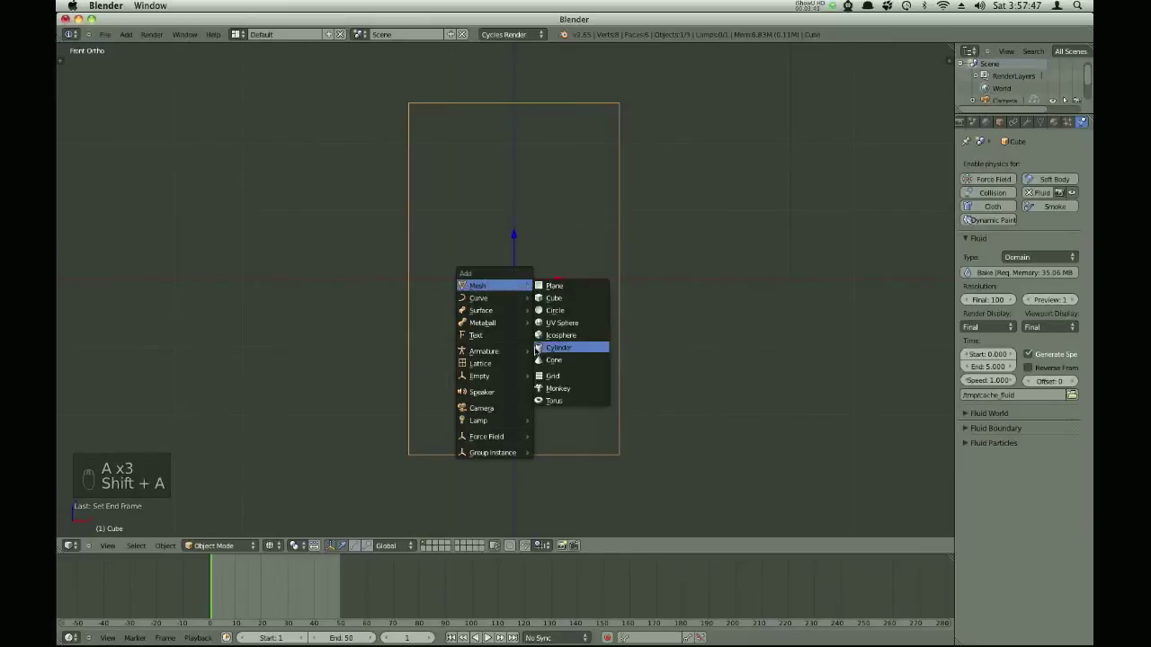
pyautogui.click(551, 388)
pyautogui.scroll(3, 551, 388)
pyautogui.press('z')
pyautogui.press('z')
pyautogui.moveTo(549, 359); pyautogui.dragTo(672, 325, button='middle')
pyautogui.press('r')
pyautogui.press('r')
pyautogui.click(529, 268)
pyautogui.scroll(5, 547, 358)
pyautogui.scroll(-5, 546, 358)
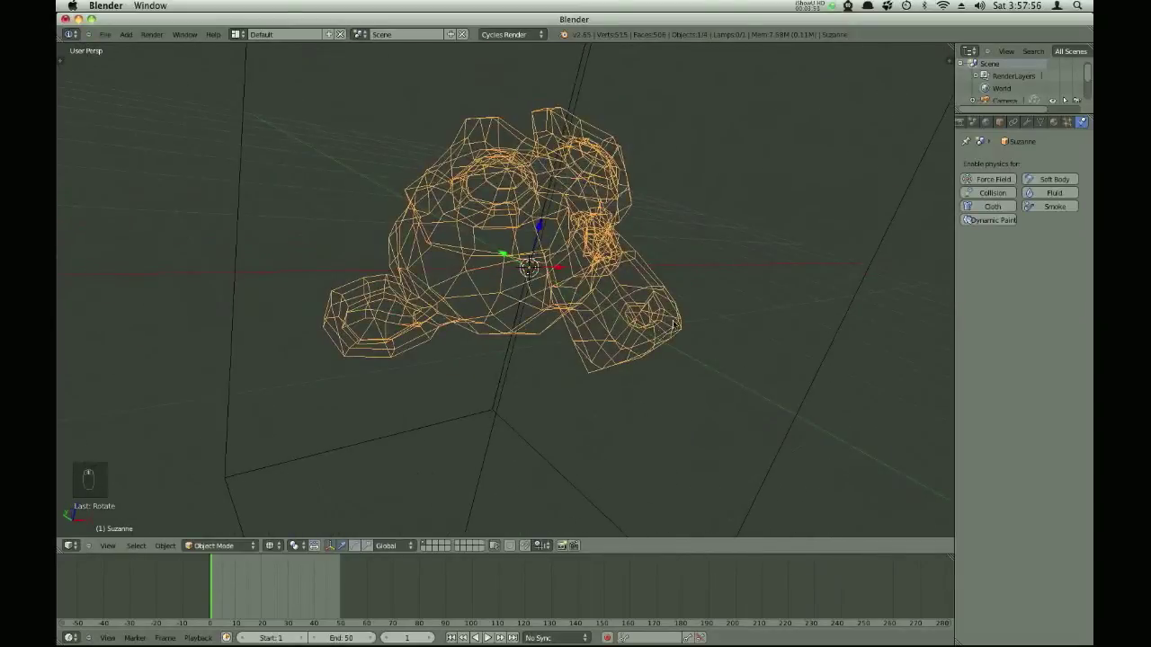
# Step: Enable fluid physics on the monkey with type Fluid and set its volume initialization to Both
pyautogui.click(1039, 194)
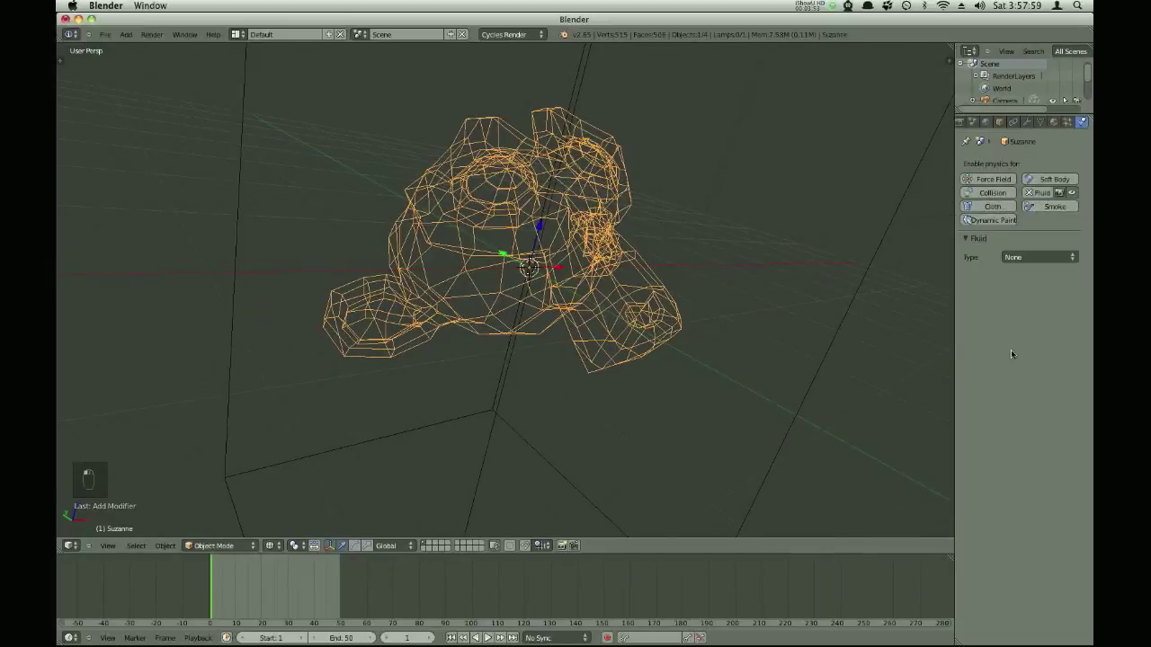
pyautogui.click(1030, 259)
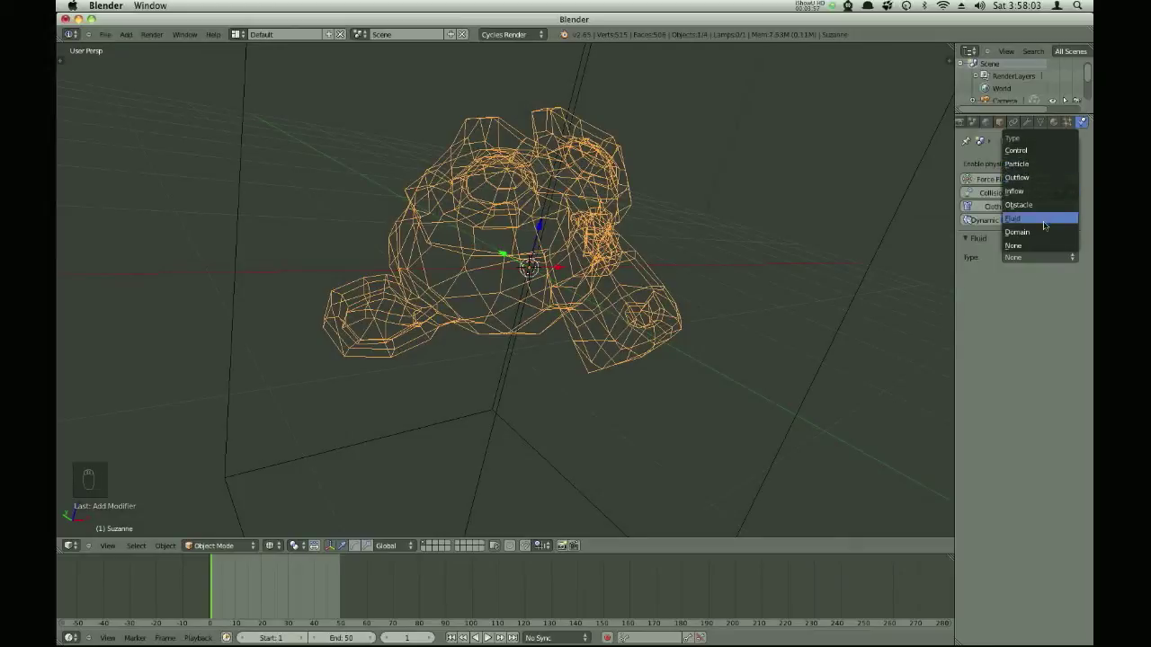
pyautogui.click(1042, 223)
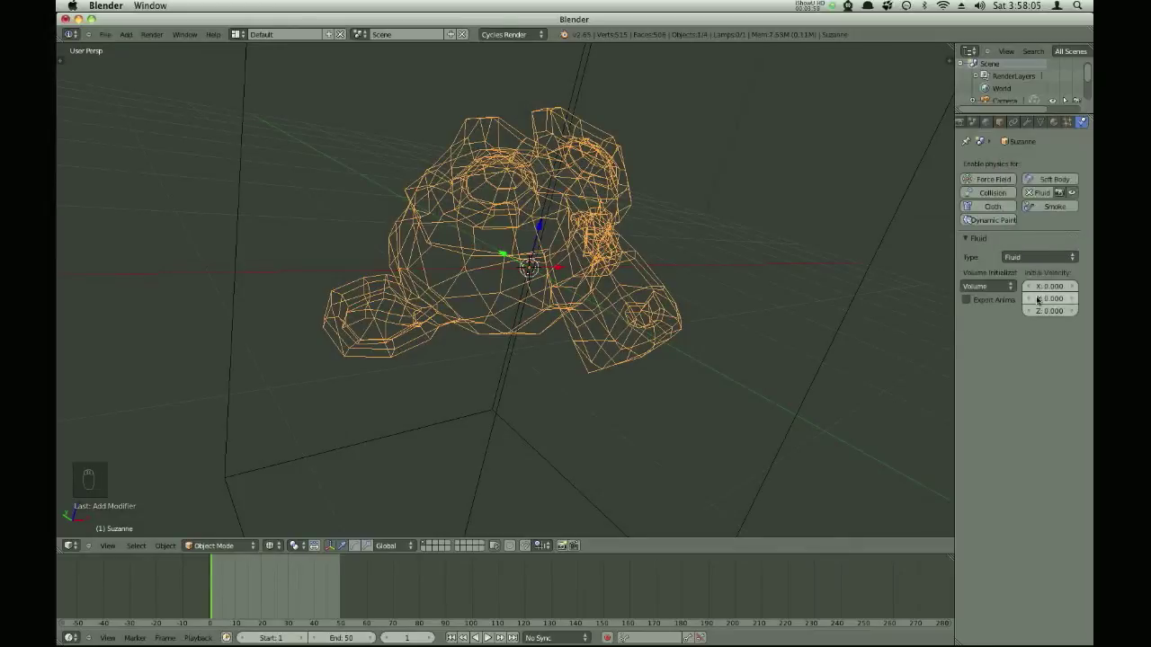
pyautogui.click(986, 286)
pyautogui.click(986, 286)
pyautogui.click(935, 248)
# Step: Select the fluid domain box and show the scene as wireframe in front view
pyautogui.scroll(-5, 809, 406)
pyautogui.moveTo(809, 406); pyautogui.dragTo(269, 354, button='middle')
pyautogui.scroll(8, 566, 302)
pyautogui.press('z')
pyautogui.scroll(3, 476, 306)
pyautogui.scroll(-5, 481, 331)
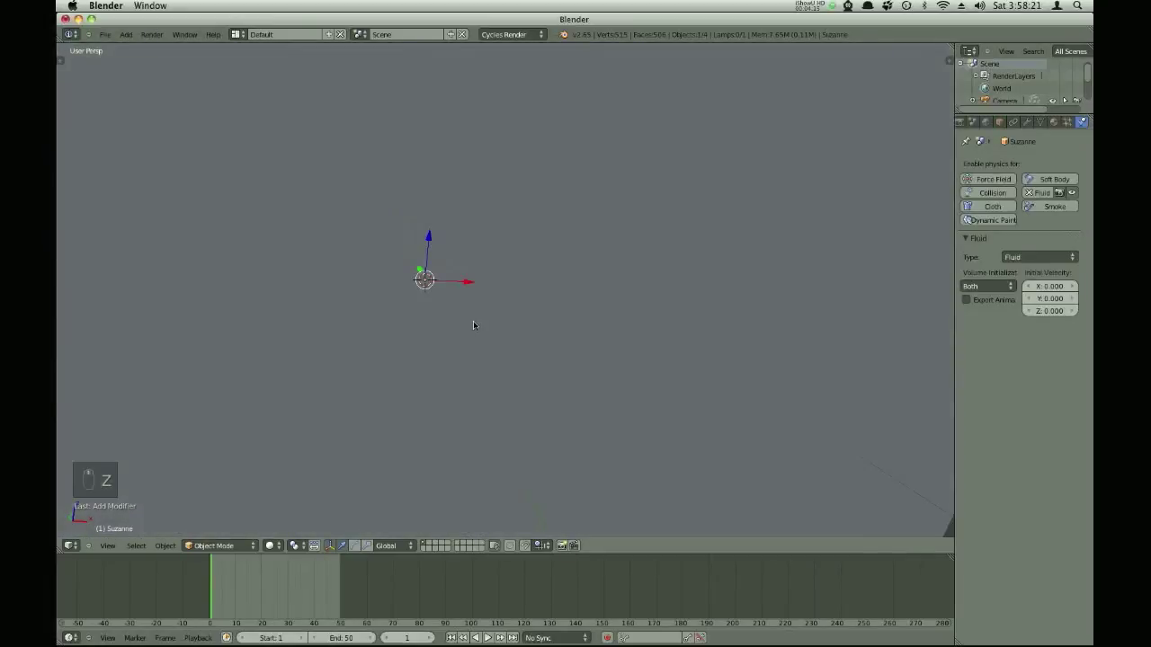
pyautogui.press('KP_1')
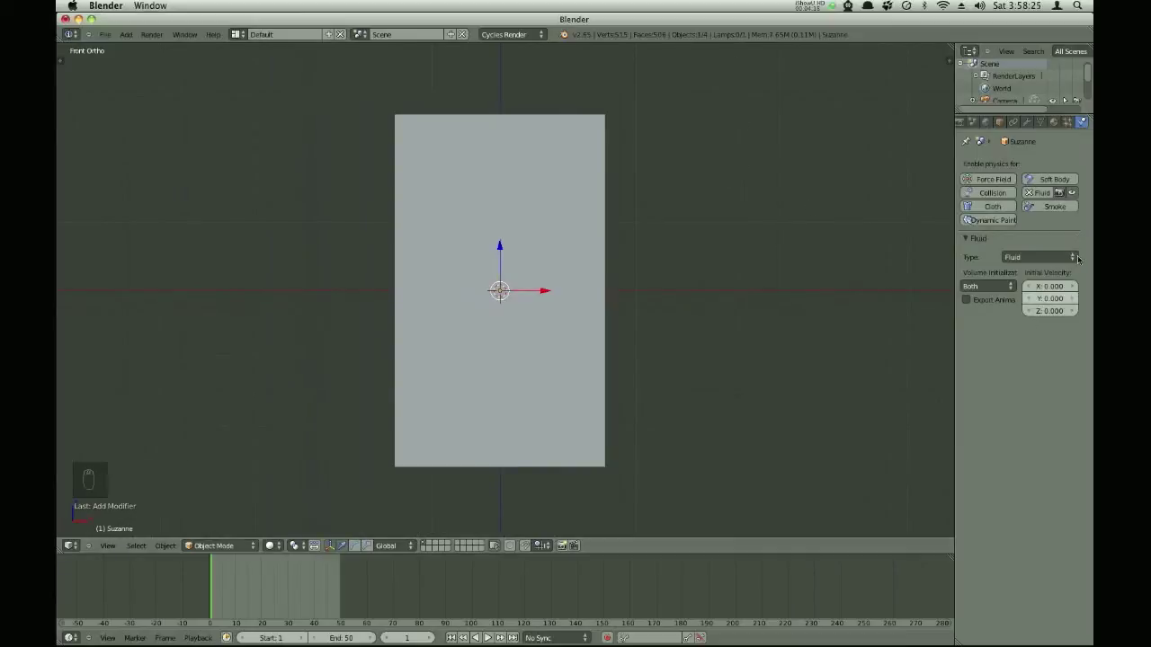
pyautogui.rightClick(455, 265)
pyautogui.press('z')
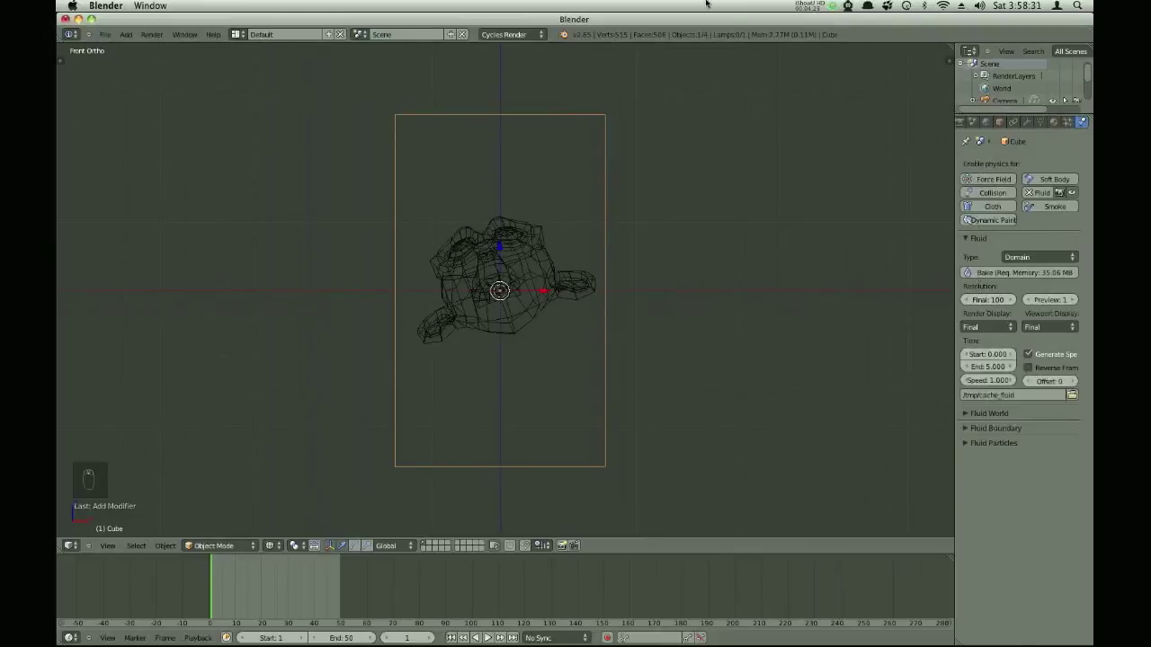
pyautogui.click(807, 5)
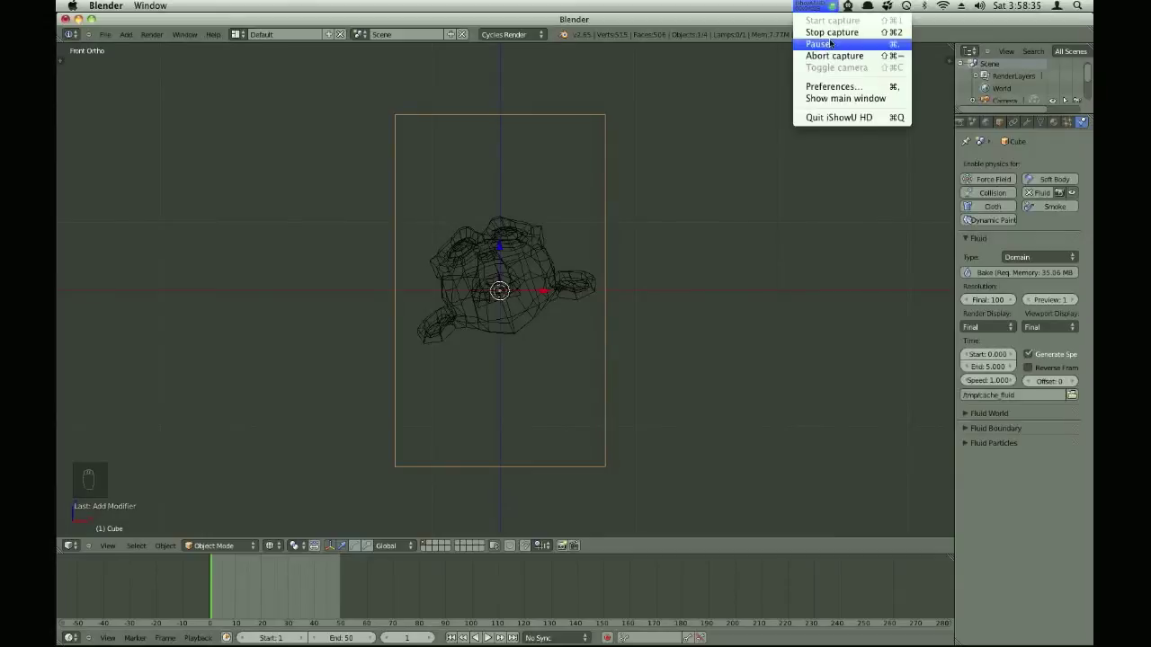
pyautogui.click(833, 47)
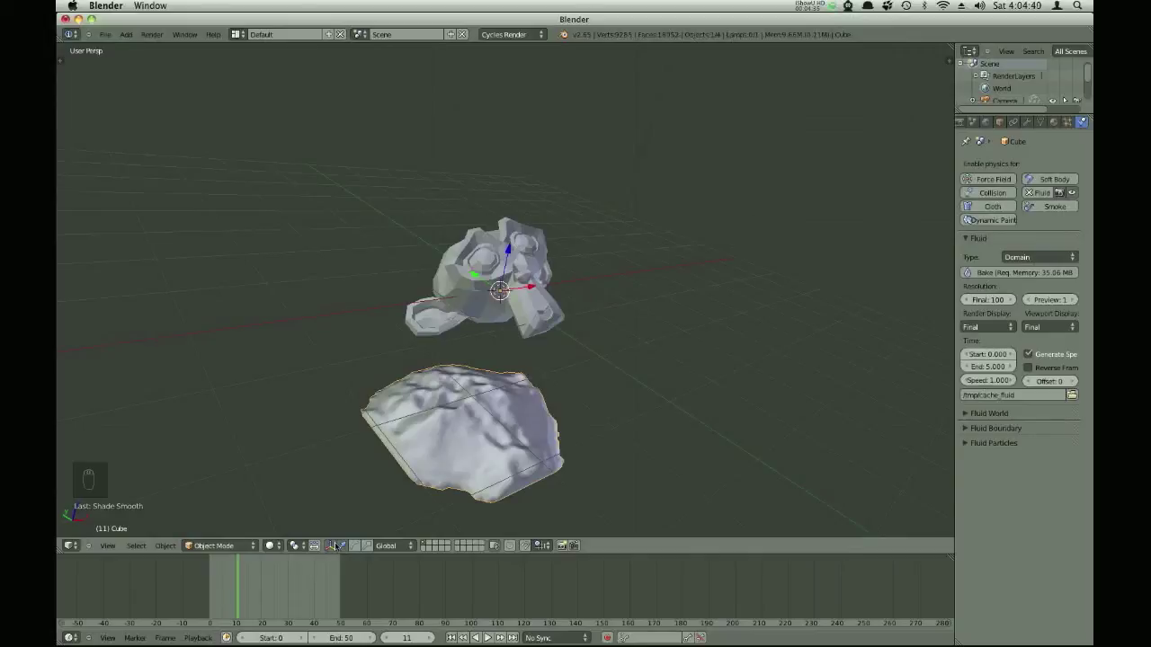
# Step: Set the animation's end frame to 11 and step through the first frames of the baked fluid from frame 0
pyautogui.press('e')
pyautogui.click(214, 589)
pyautogui.moveTo(214, 590); pyautogui.dragTo(239, 589)
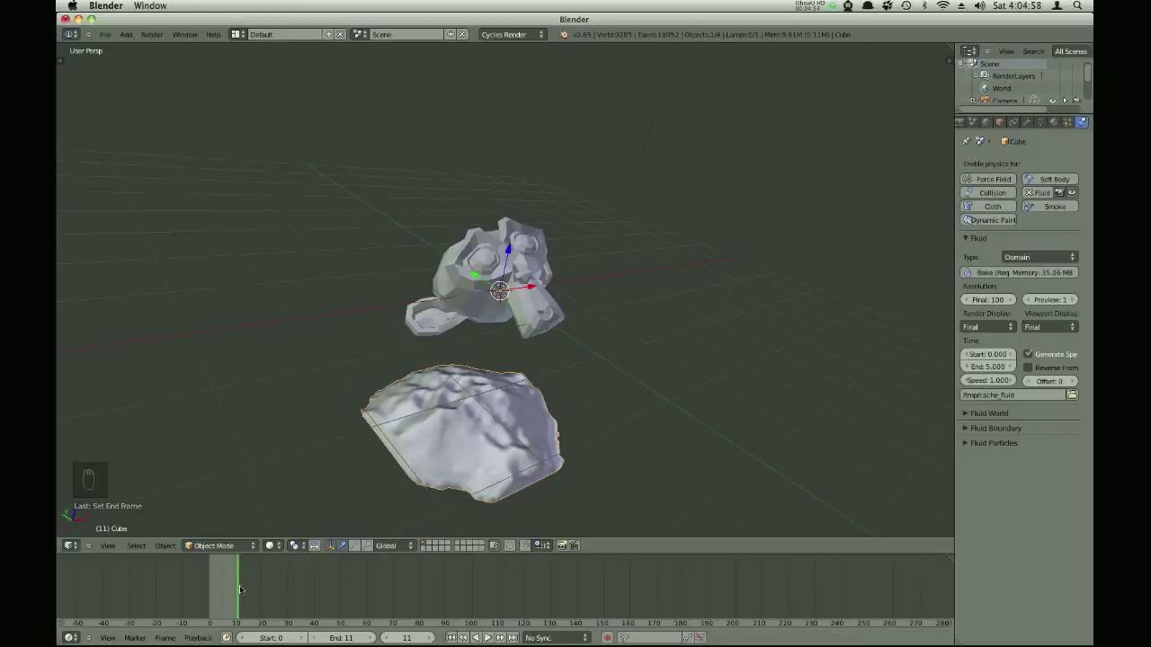
pyautogui.hotkey('shift', 'Left')
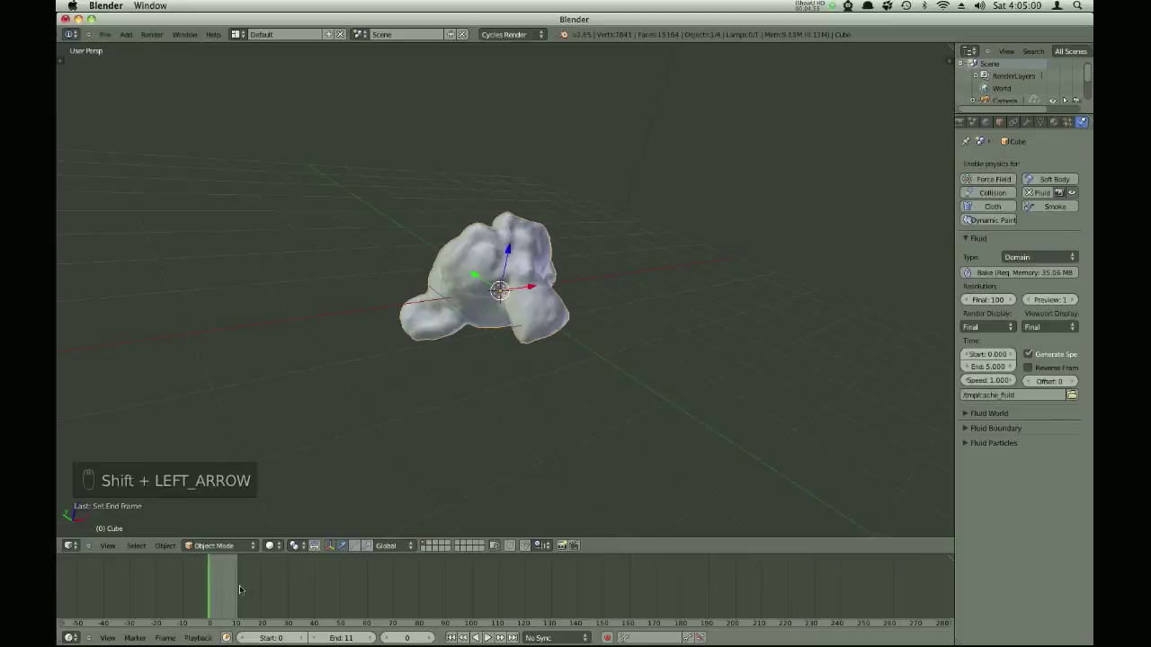
pyautogui.press('Right')
pyautogui.press('Right')
pyautogui.press('Right')
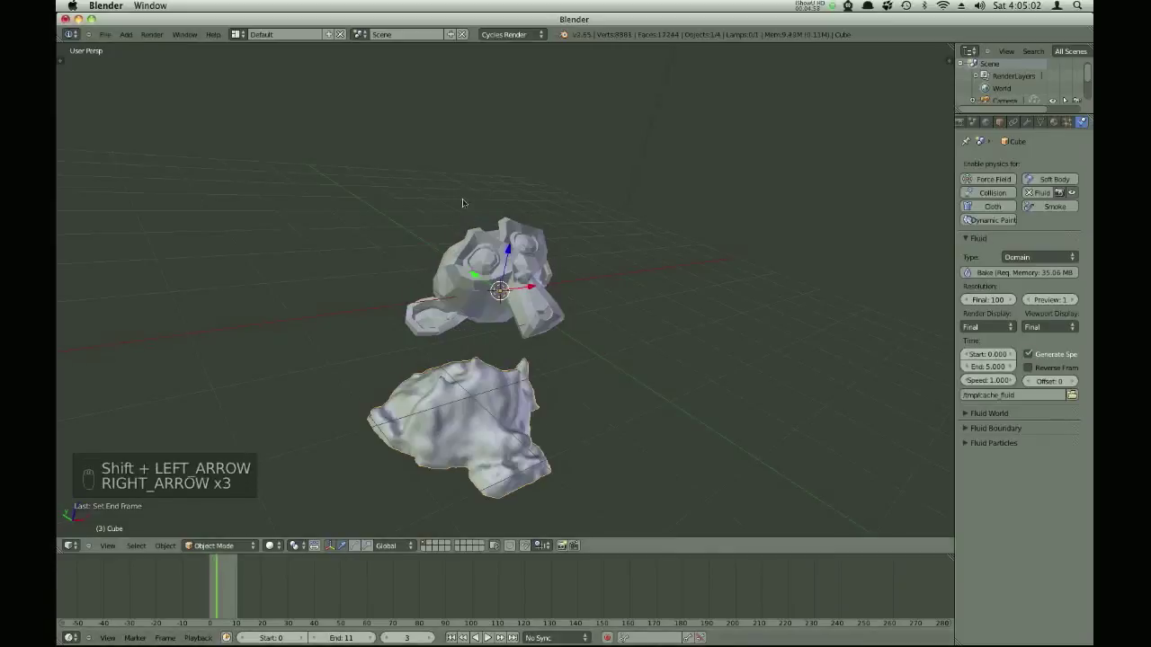
# Step: Delete the original monkey mesh and play the fluid animation from the first frame
pyautogui.rightClick(465, 258)
pyautogui.press('x')
pyautogui.hotkey('shift', 'Left')
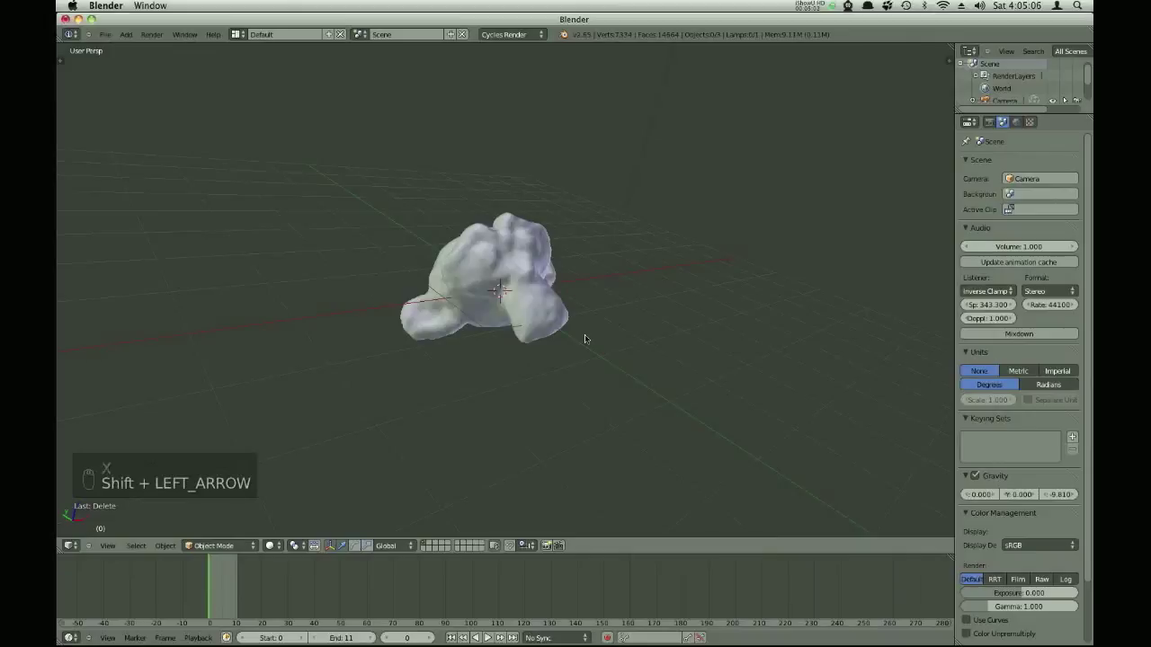
pyautogui.hotkey('alt', 'a')
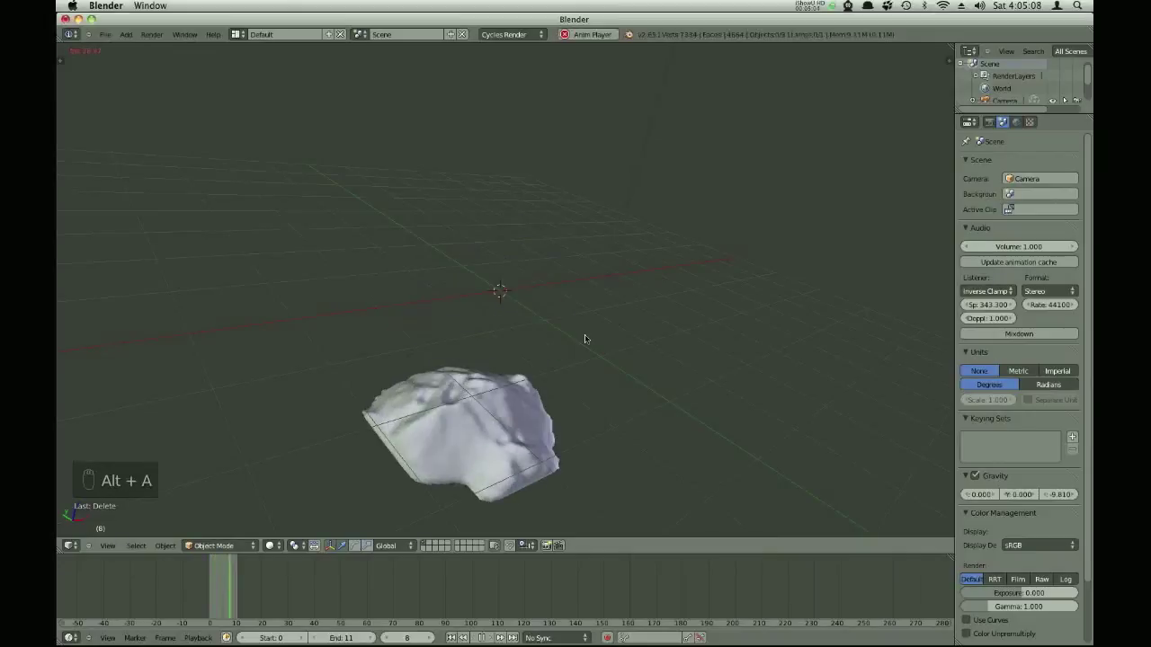
pyautogui.press('Escape')
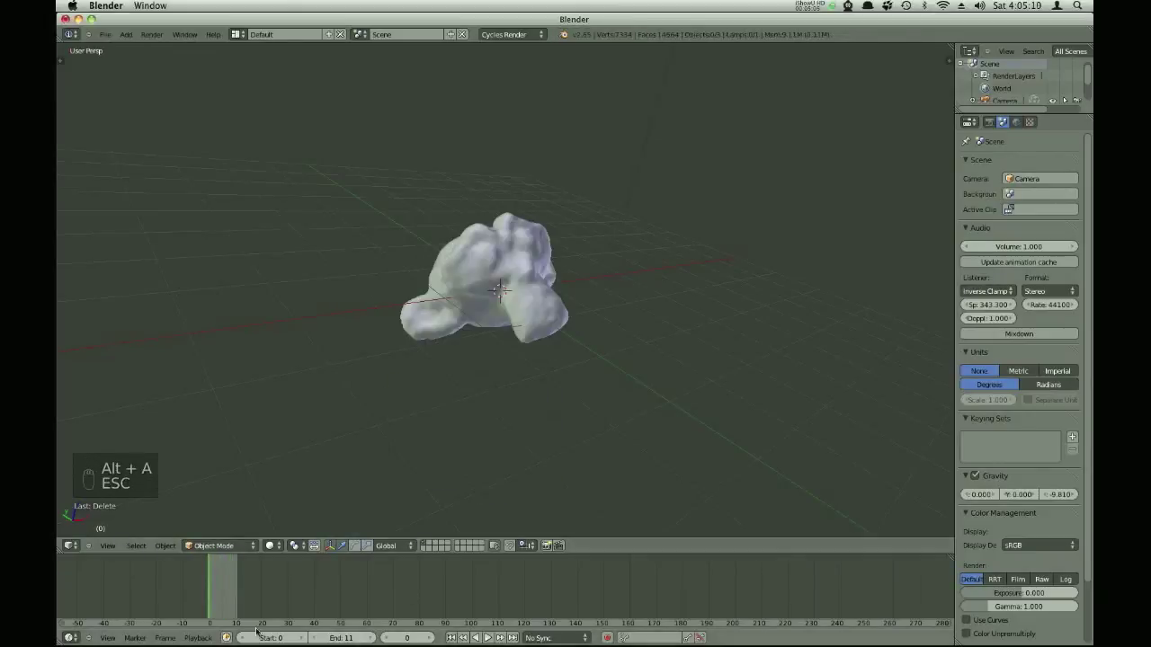
# Step: Turn on frame dropping for playback and play the fluid animation again
pyautogui.click(198, 638)
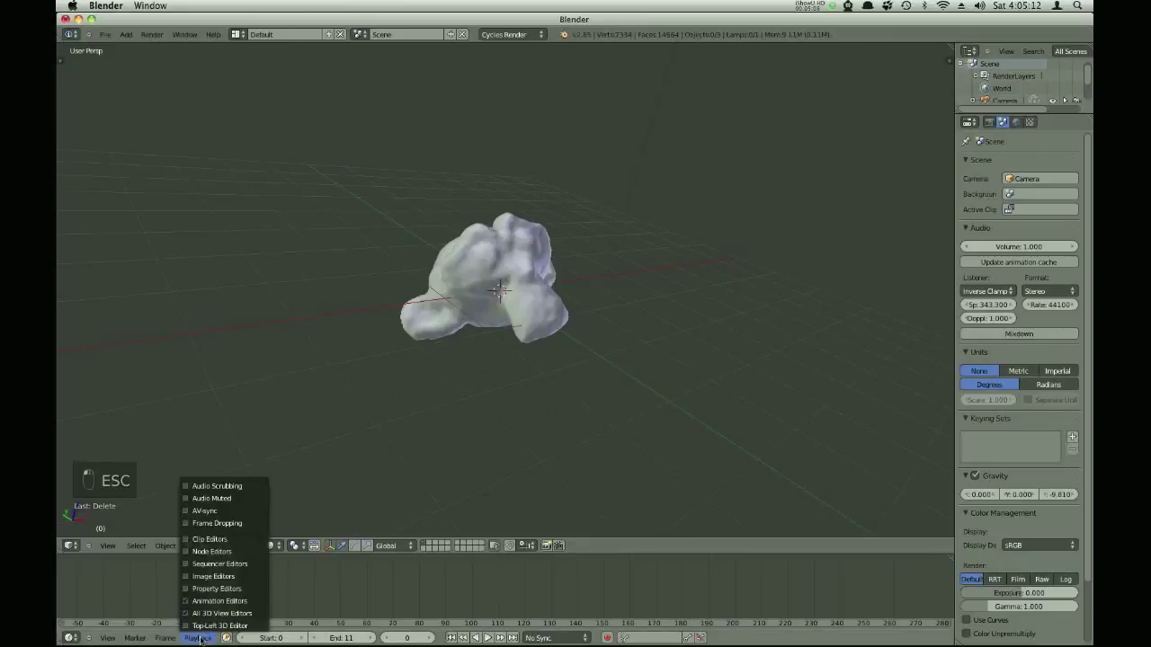
pyautogui.click(220, 526)
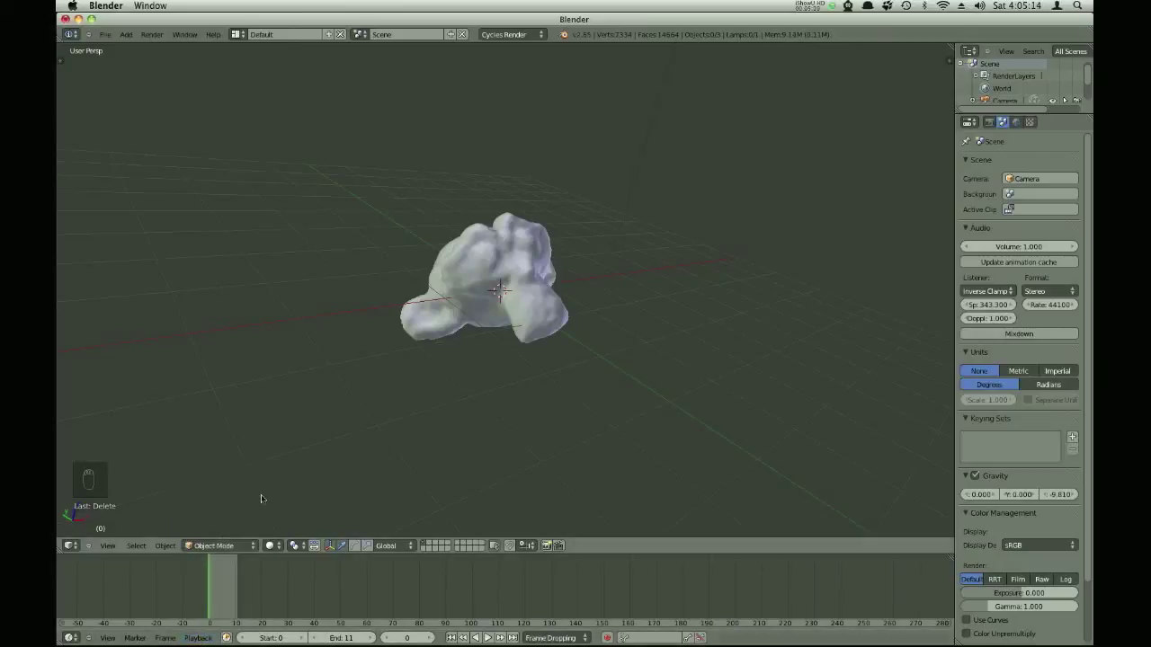
pyautogui.hotkey('alt', 'a')
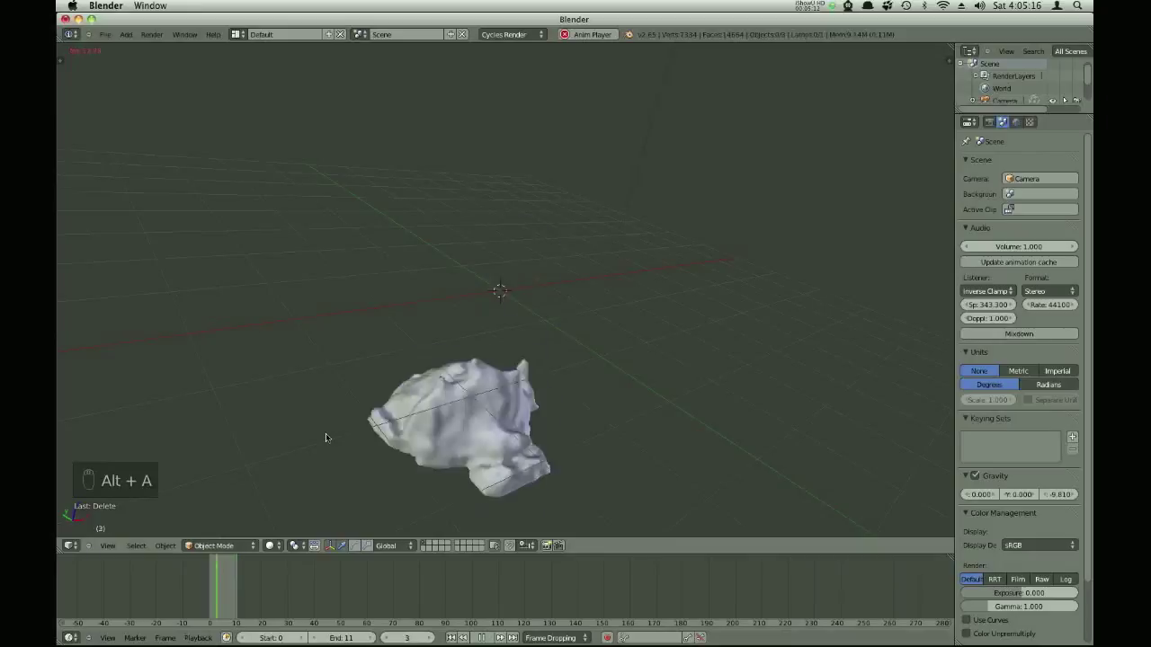
pyautogui.press('Escape')
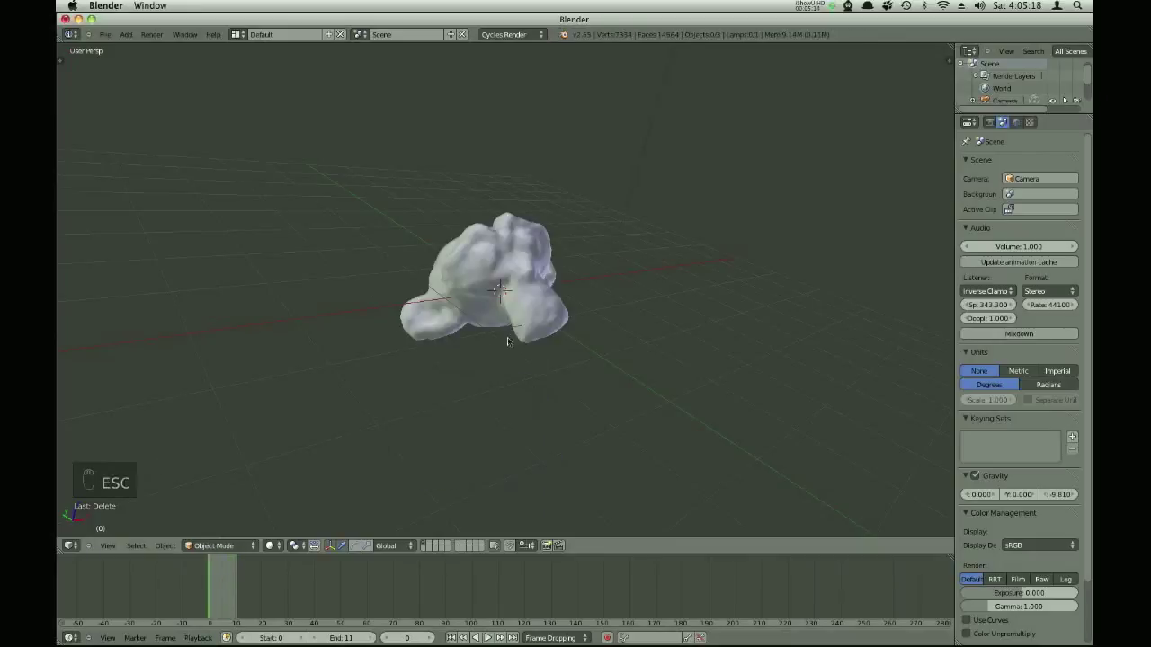
# Step: Step back and forth through the frames to examine how the fluid monkey falls and settles in the domain
pyautogui.press('super')
pyautogui.press('super')
pyautogui.press('Right')
pyautogui.press('Right')
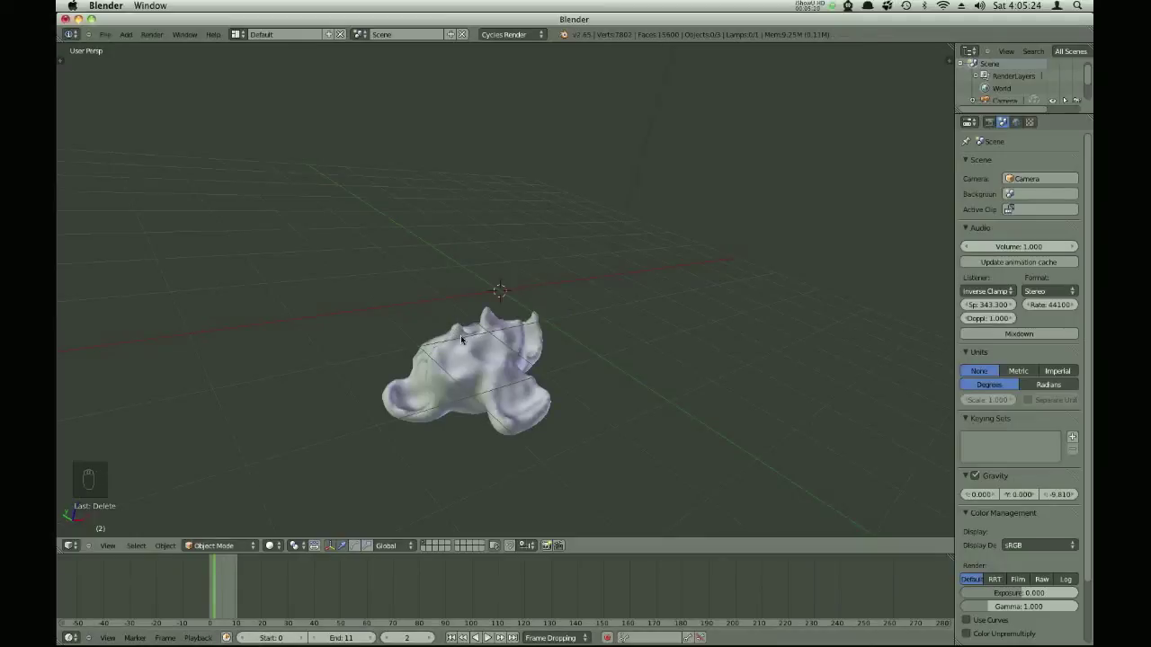
pyautogui.press('Right')
pyautogui.press('Right')
pyautogui.press('Right')
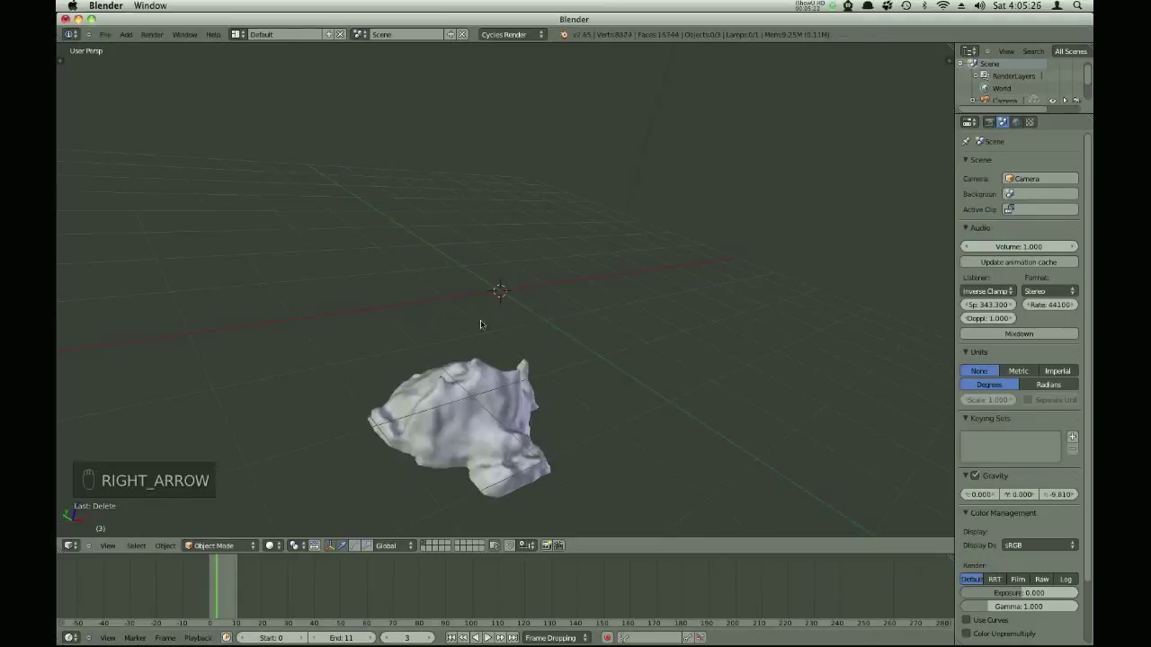
pyautogui.press('Left')
pyautogui.press('Right')
pyautogui.press('Right')
pyautogui.press('Right')
pyautogui.press('Right')
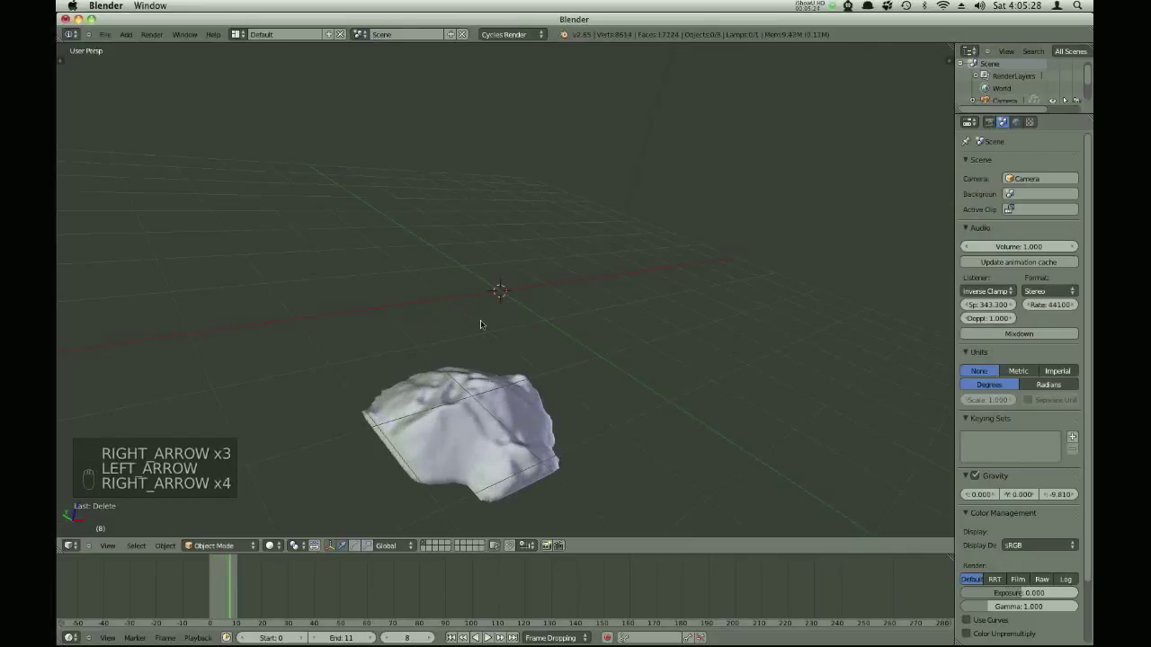
pyautogui.press('Left')
pyautogui.press('Left')
pyautogui.press('Left')
pyautogui.press('Left')
pyautogui.press('Left')
pyautogui.press('Left')
pyautogui.press('Left')
pyautogui.press('Left')
pyautogui.press('Left')
pyautogui.press('Right')
pyautogui.press('Right')
pyautogui.press('Right')
pyautogui.press('Right')
pyautogui.press('Right')
pyautogui.press('Right')
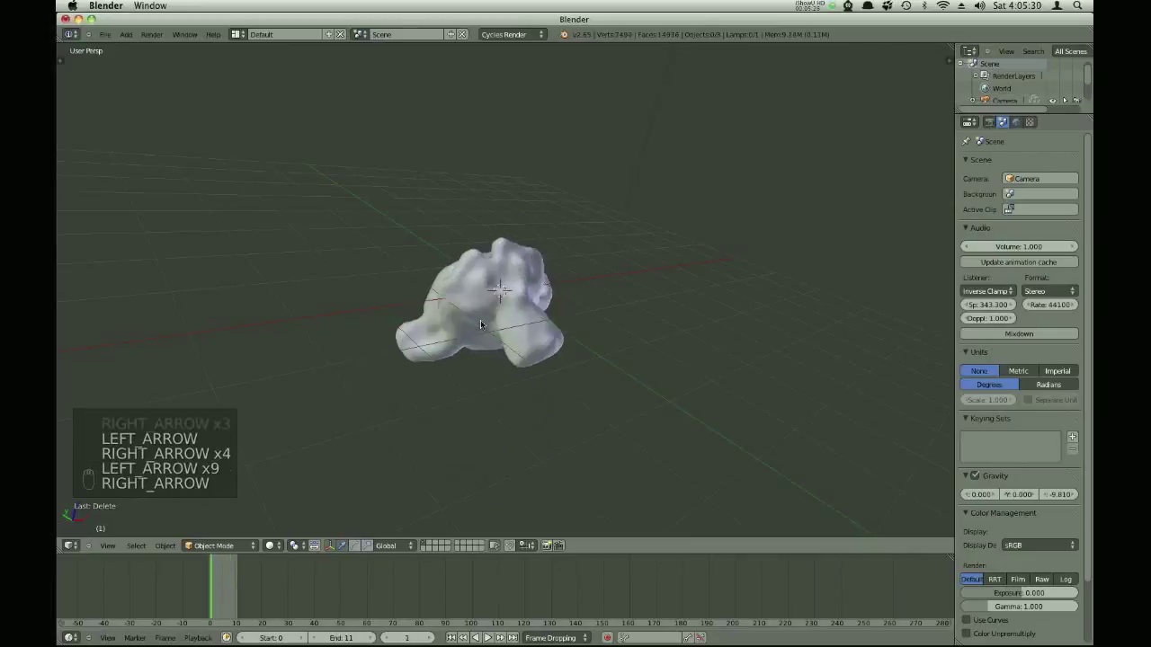
pyautogui.press('Right')
pyautogui.press('Right')
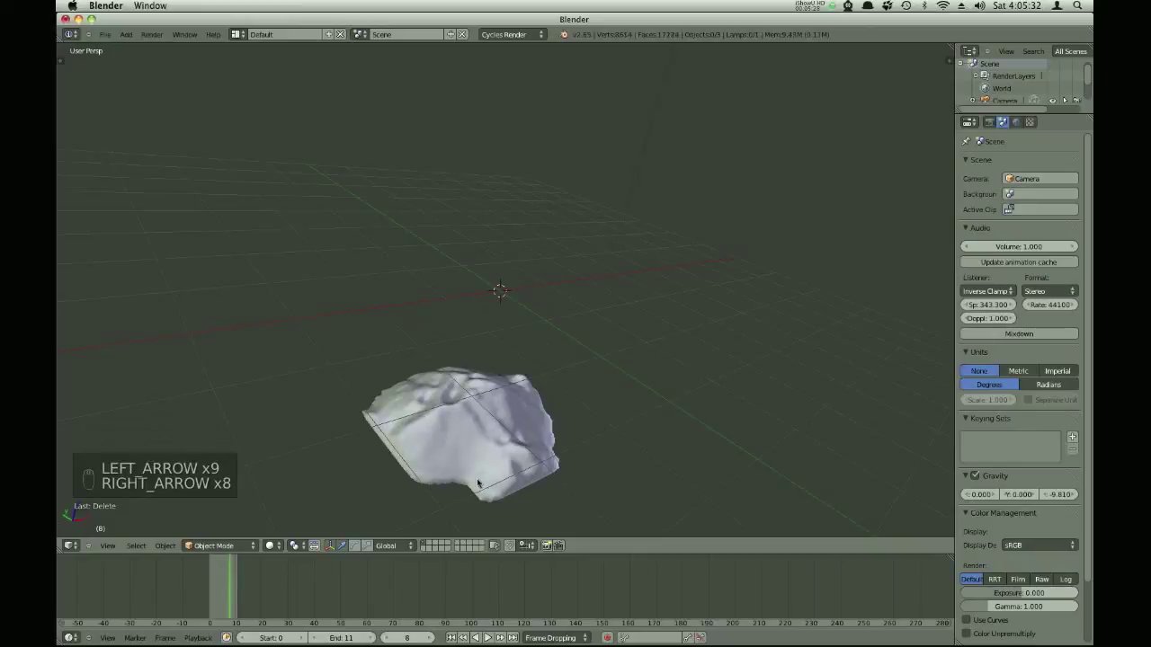